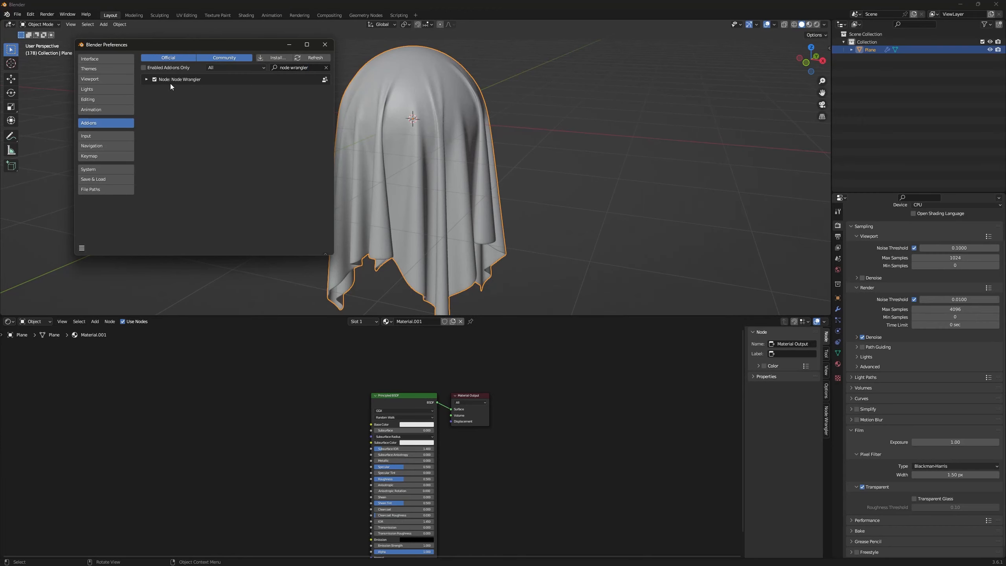
Step: Close the preferences window and move the Principled BSDF node further away from the Material Output node
click(324, 45)
middle_drag(396, 131, 420, 147)
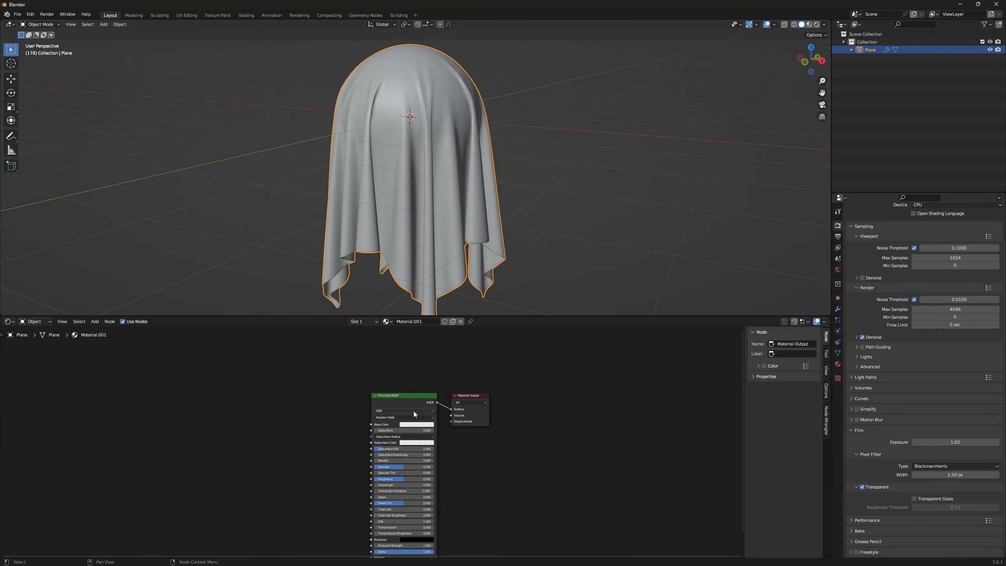
drag(400, 399, 365, 406)
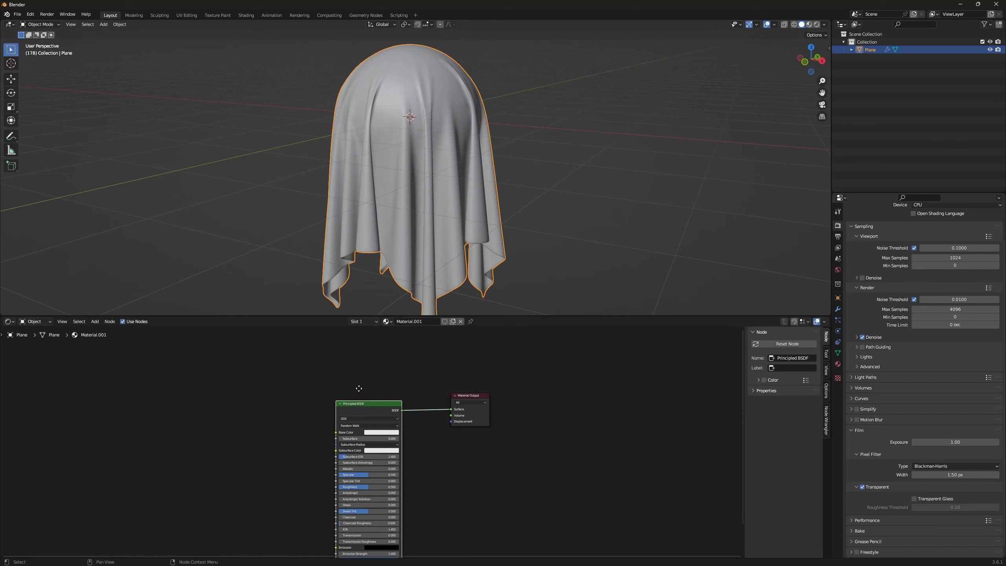
click(404, 387)
mouse_move(359, 387)
middle_down()
mouse_move(470, 383)
mouse_move(404, 378)
mouse_move(458, 403)
mouse_move(358, 375)
middle_up()
scroll(457, 402, down, 1)
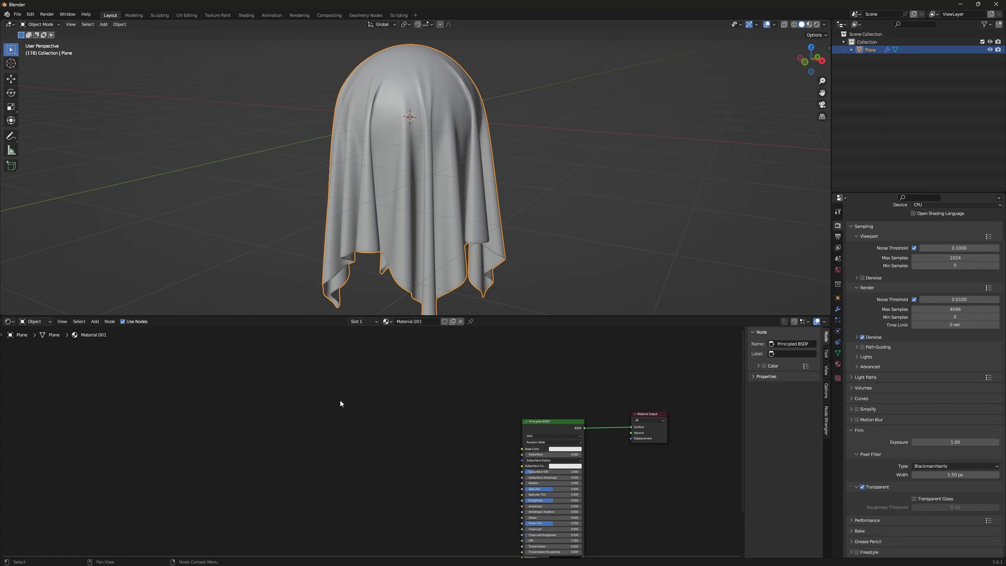
Step: Add a Wave Texture node to the material and place it ahead of the Principled BSDF node
key(shift+a)
click(339, 399)
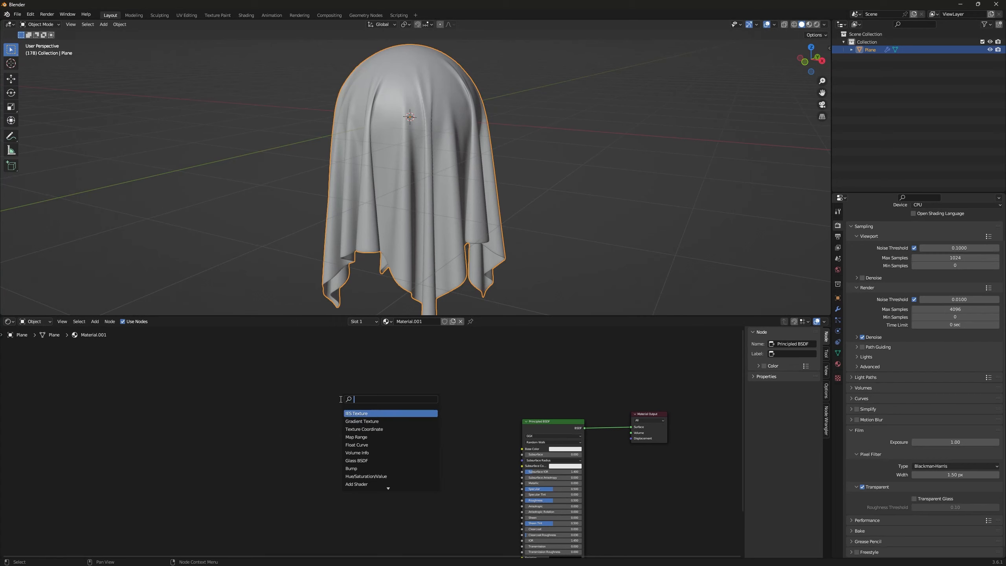
text(wave)
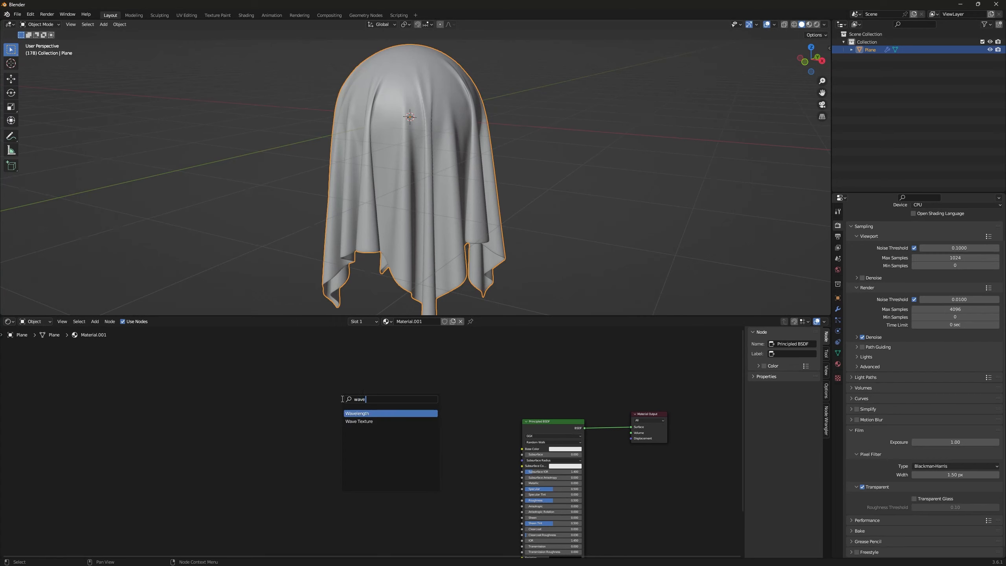
key(Down)
key(Return)
click(319, 417)
scroll(408, 447, up, 3)
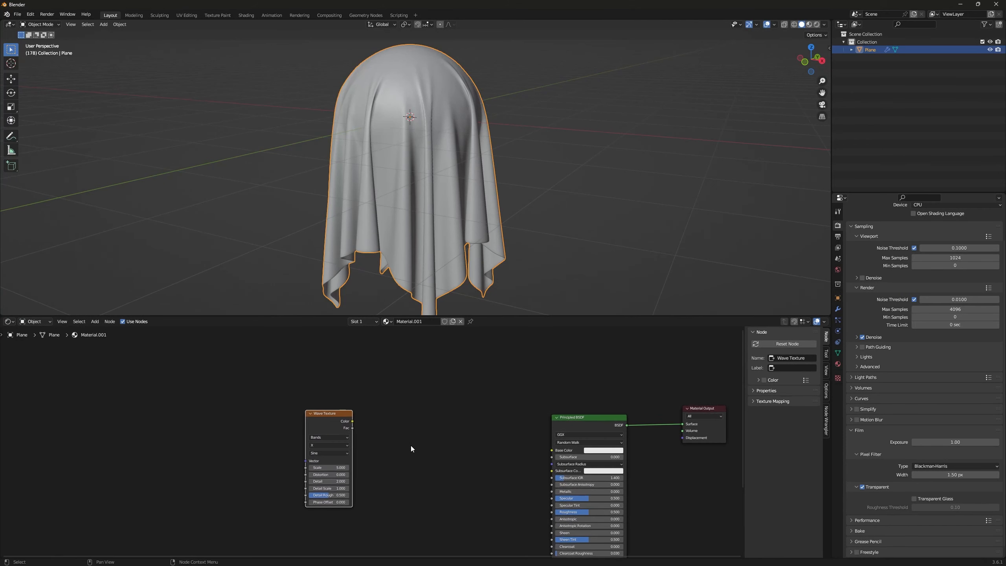
middle_drag(404, 438, 399, 412)
key(g)
click(400, 423)
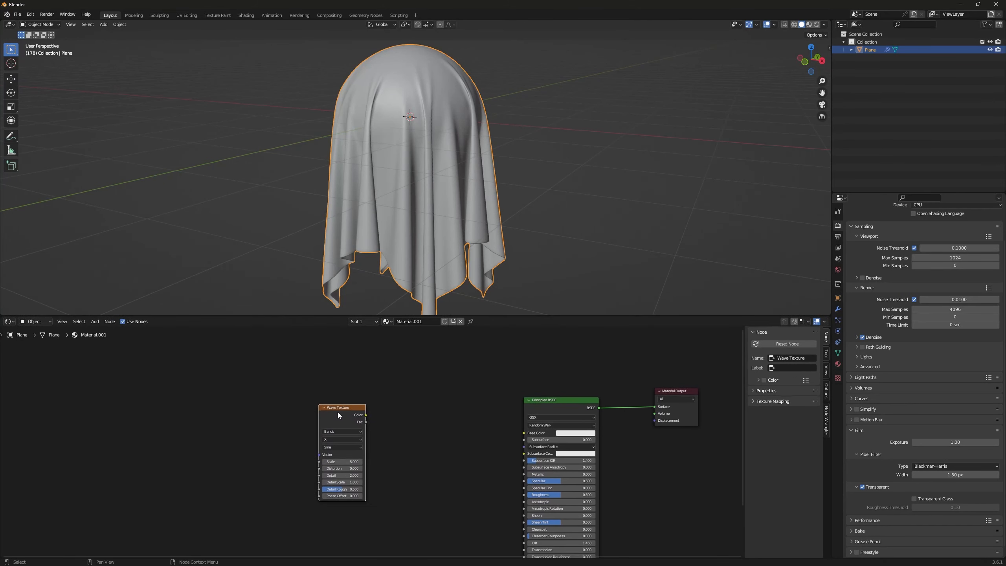
Step: Preview the Wave Texture's Color output on the ghost cloth with rendered viewport shading
ctrl+shift+click(338, 412)
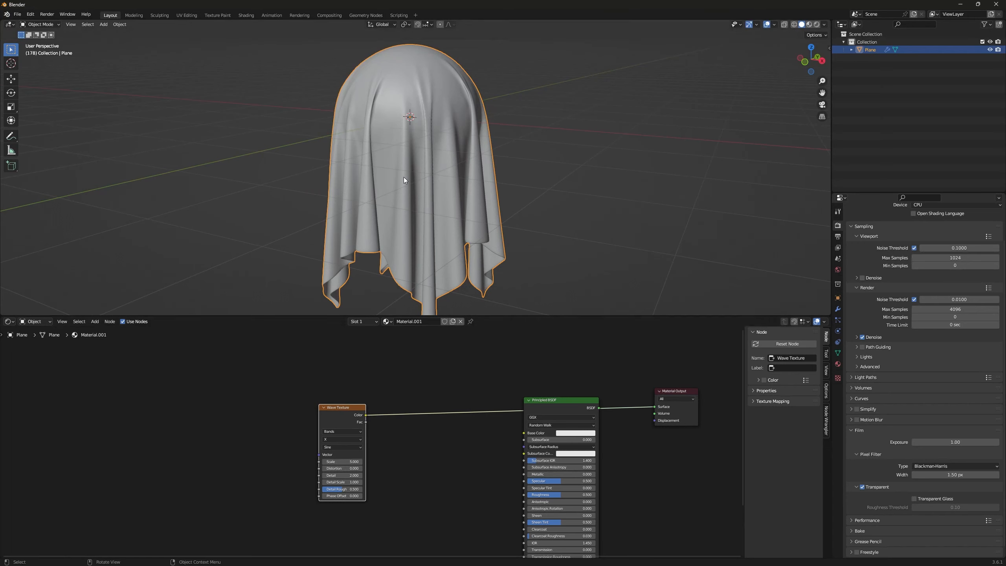
key(z)
click(490, 104)
middle_drag(435, 161, 420, 206)
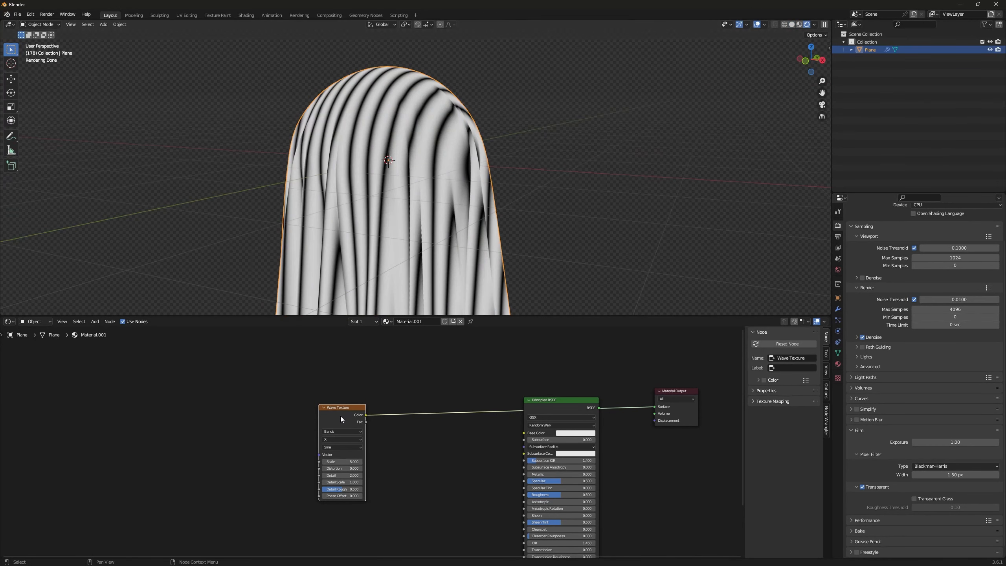
Step: Add Texture Coordinate and Mapping nodes feeding the Wave Texture's Vector input, using the Node Wrangler texture setup
key(ctrl+t)
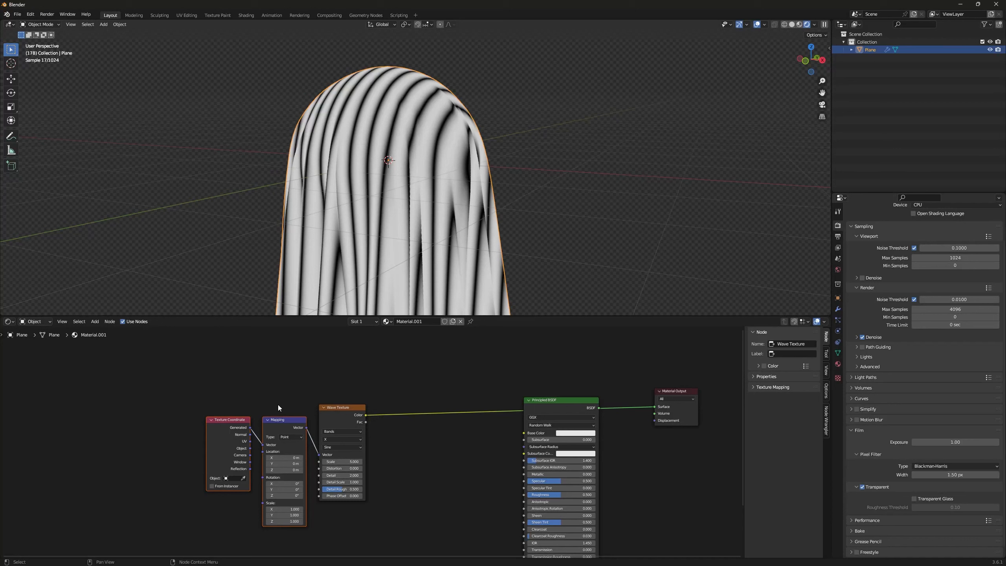
key(g)
click(238, 418)
click(285, 388)
middle_drag(285, 388, 336, 335)
Step: Connect the Texture Coordinate node's UV output to the Mapping node's Vector input
scroll(350, 408, up, 6)
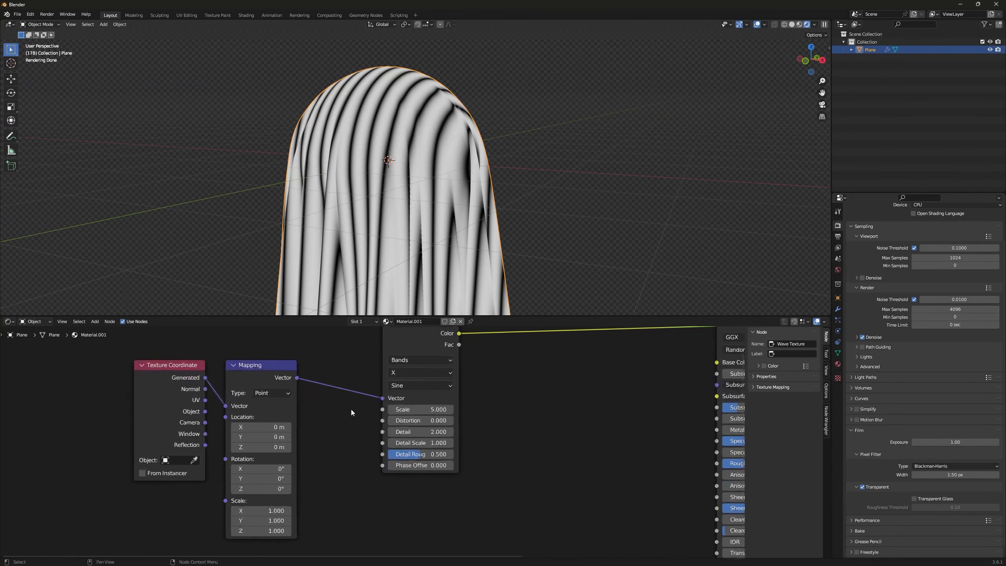
middle_drag(351, 408, 377, 408)
drag(218, 401, 249, 406)
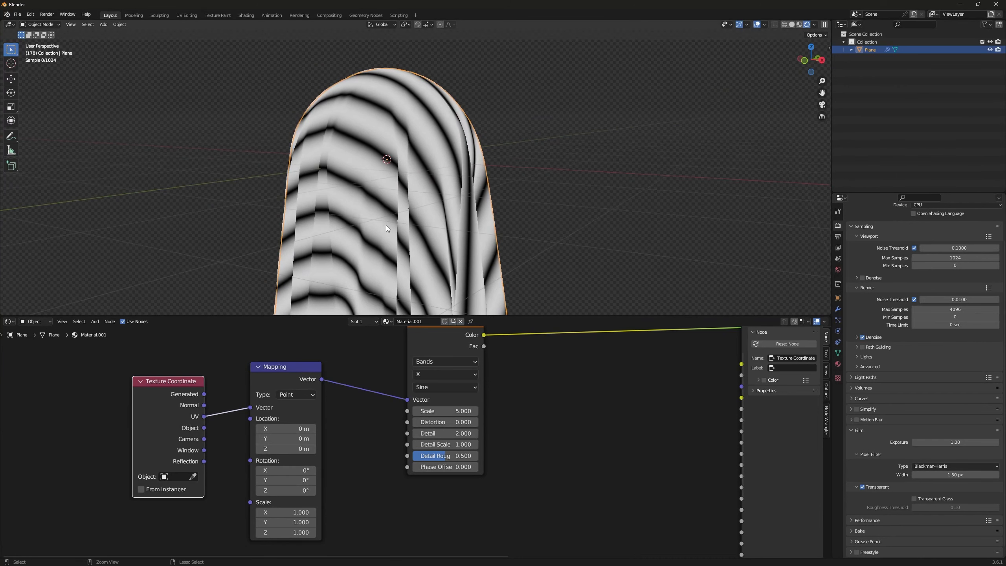
Step: Set the Wave Texture's Scale to 2 and its Detail to 0
shift+middle_drag(386, 225, 397, 162)
scroll(406, 193, up, 1)
middle_drag(437, 410, 375, 453)
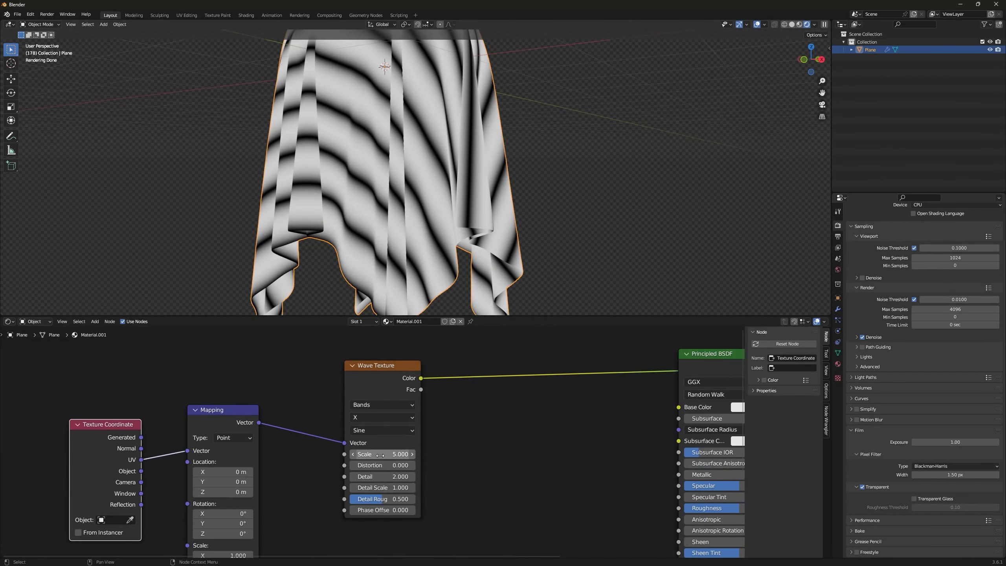
drag(380, 455, 354, 455)
click(380, 455)
text(2)
key(Return)
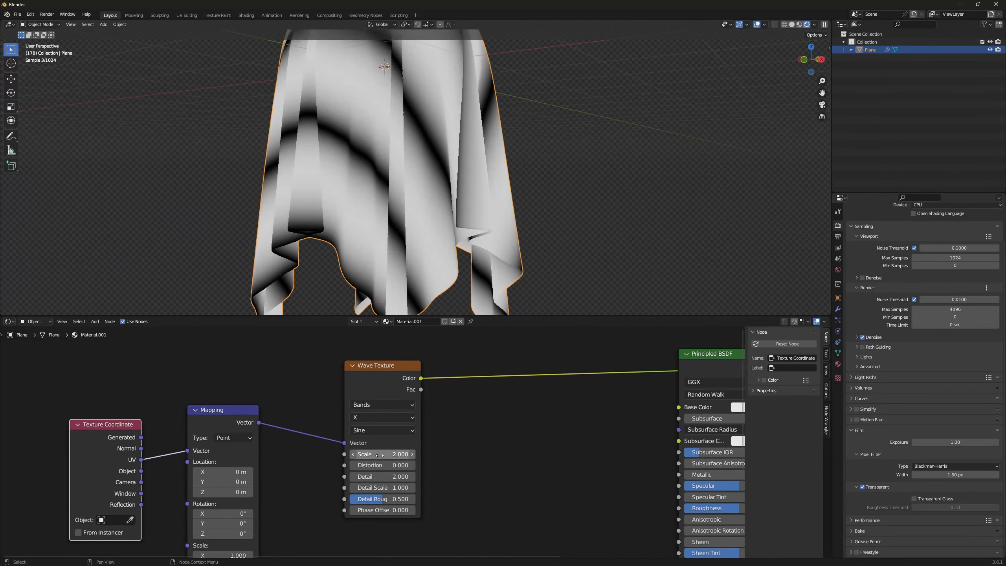
click(383, 477)
text(0)
key(Return)
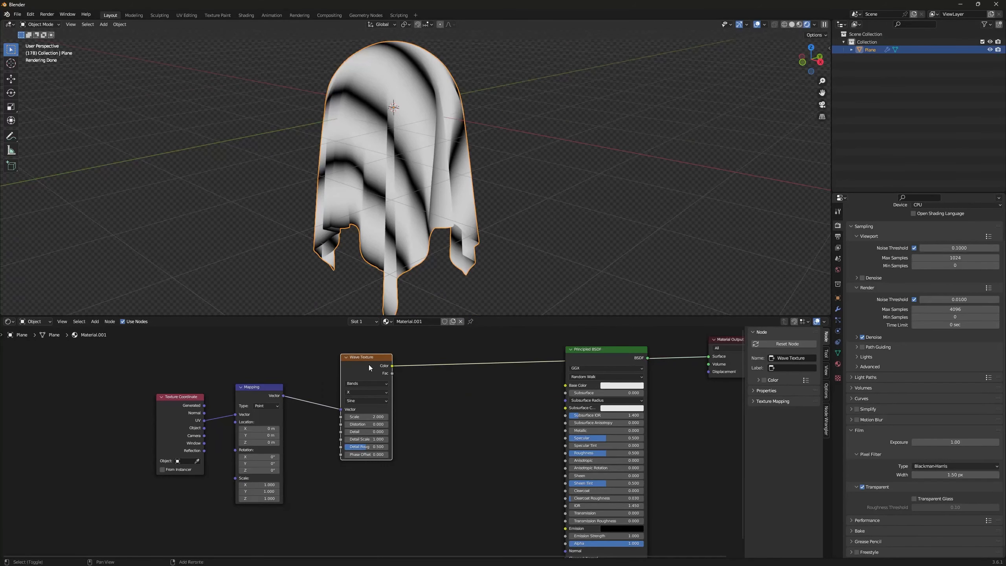
key(shift+d)
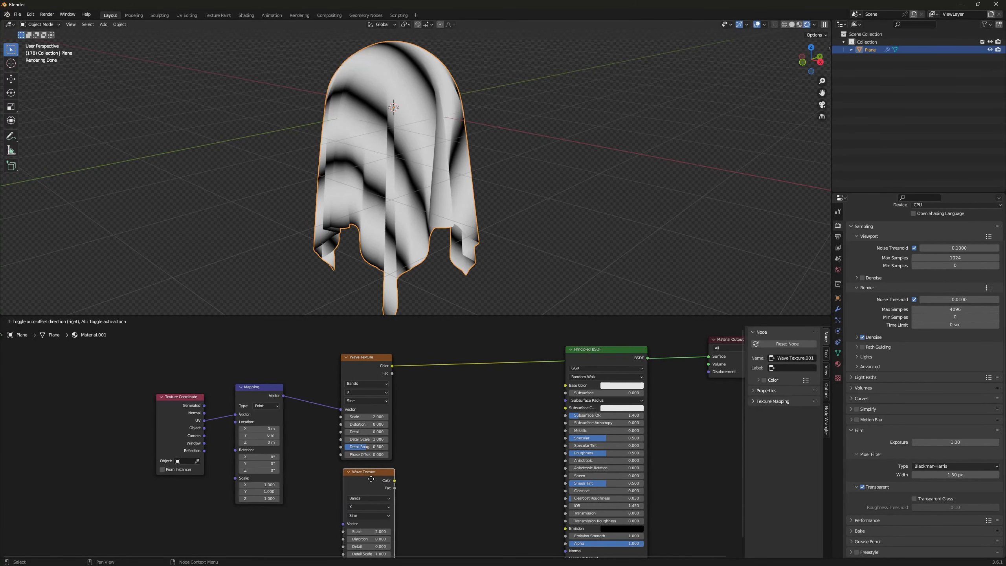
click(345, 490)
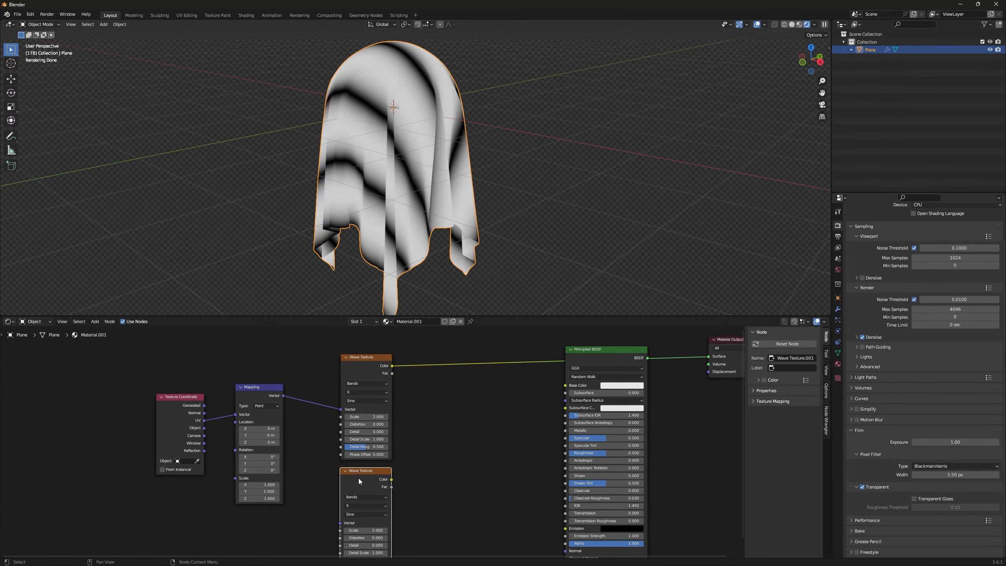
key(x)
Step: Duplicate the Wave Texture node with its Mapping connection kept, and place the copy below the original
click(365, 363)
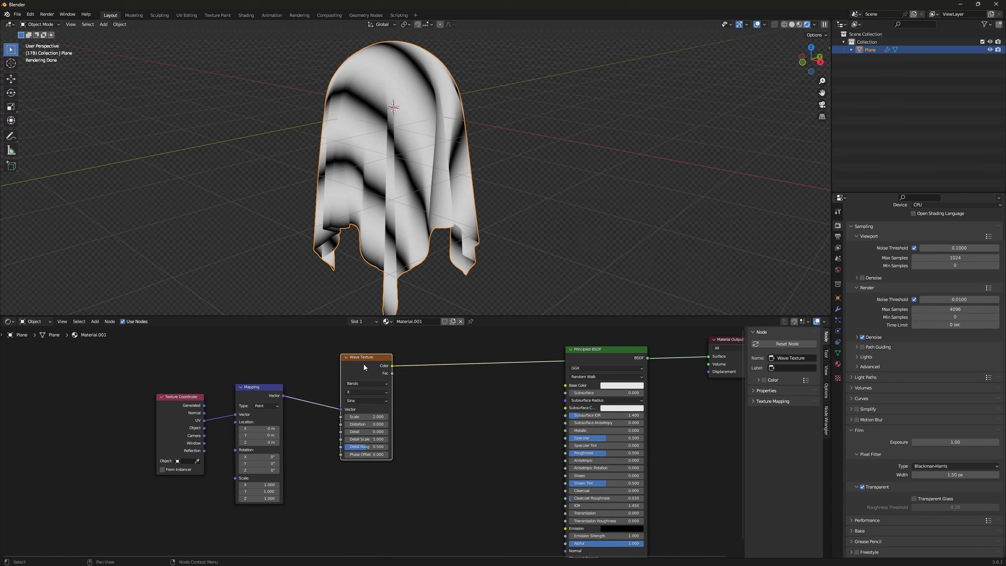
key(ctrl+shift+d)
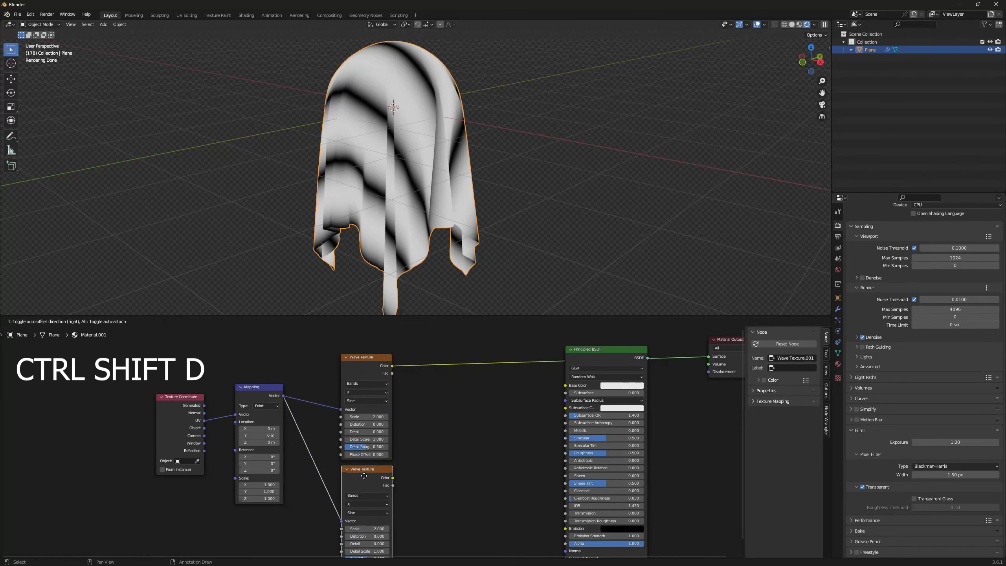
click(364, 475)
middle_drag(308, 419, 308, 414)
drag(177, 374, 266, 409)
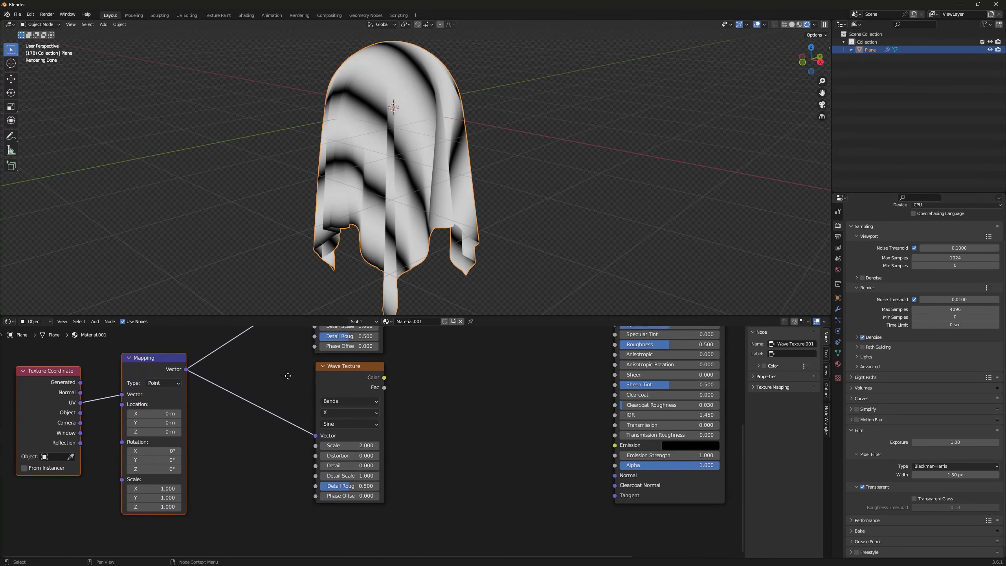
middle_drag(288, 375, 273, 410)
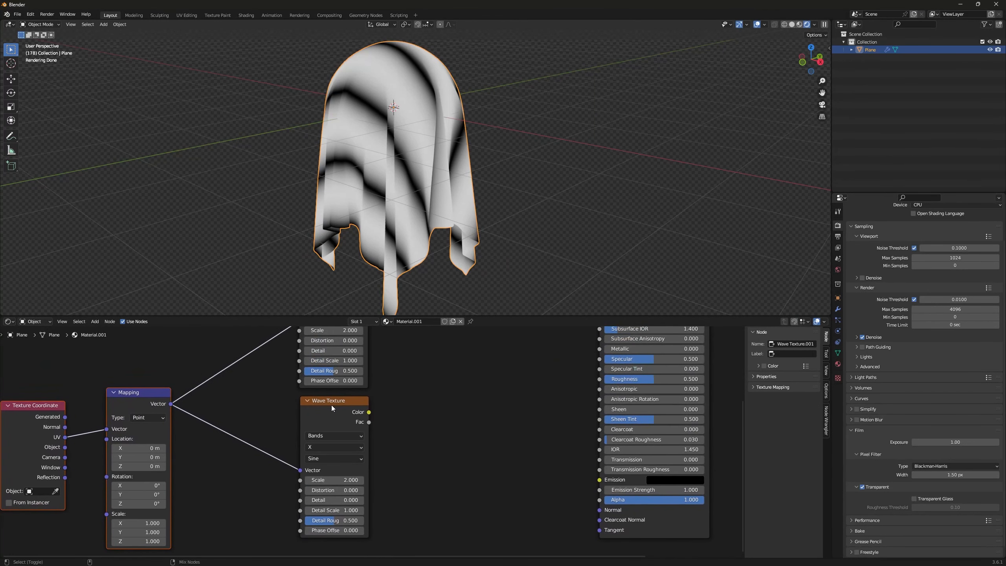
Step: Set the lower Wave Texture's bands direction to Y while previewing it, and return the preview to the upper one
ctrl+shift+click(331, 405)
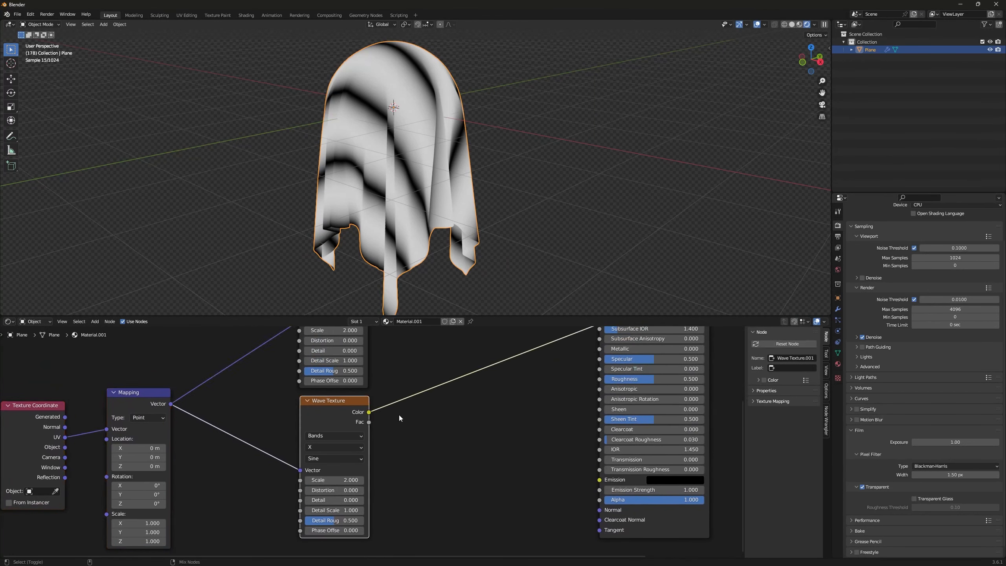
click(327, 447)
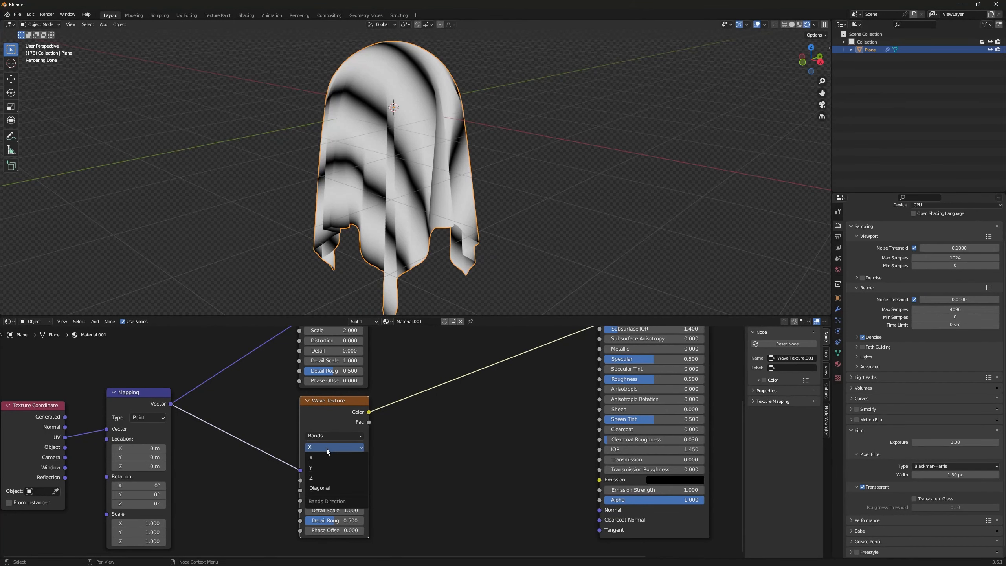
click(323, 467)
middle_drag(452, 376, 426, 453)
click(299, 378)
ctrl+shift+click(305, 335)
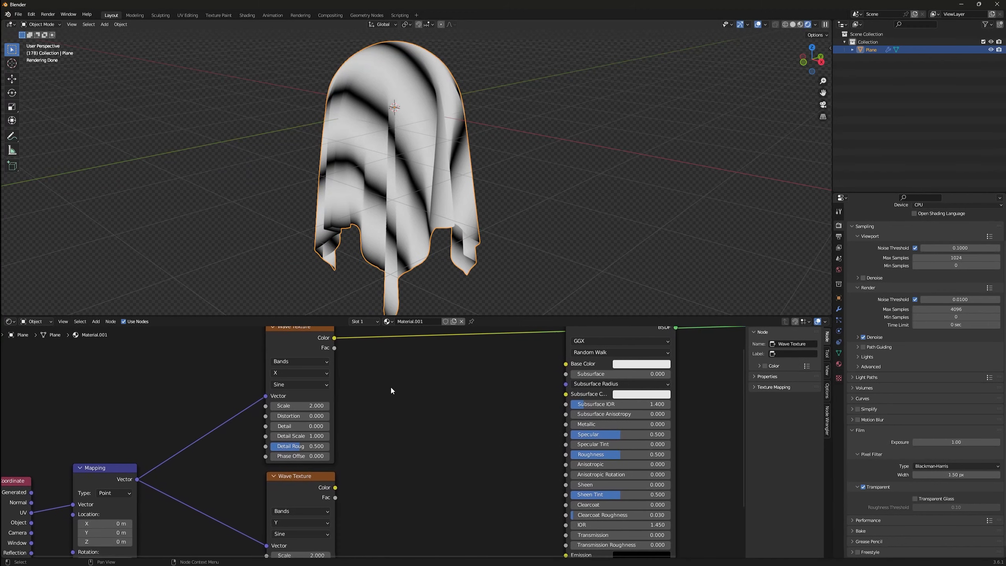
Step: Add a Mix Color node between the two Wave Textures and the Principled BSDF node
key(shift+a)
click(391, 387)
text(mix)
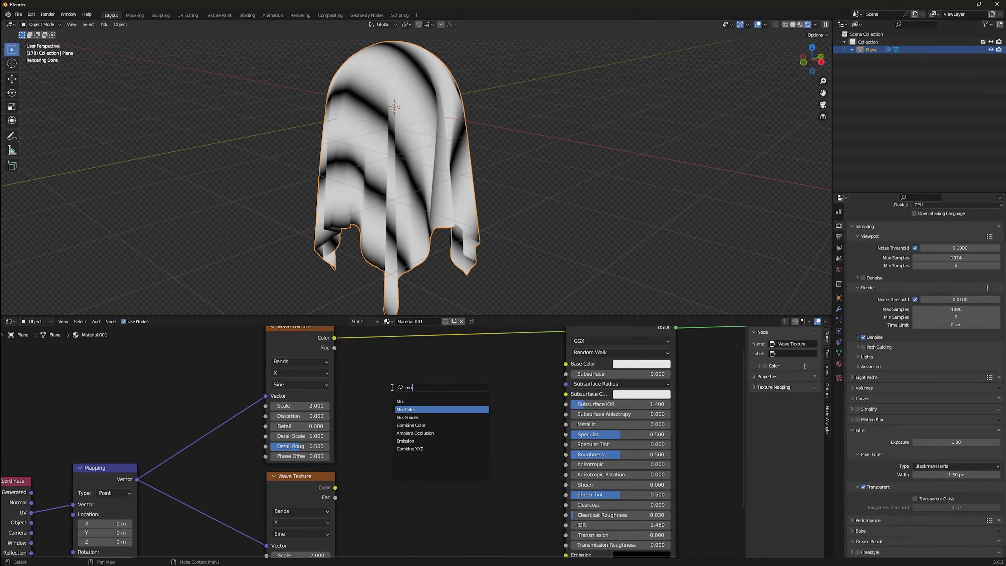
key(Return)
click(464, 377)
middle_drag(398, 373, 376, 385)
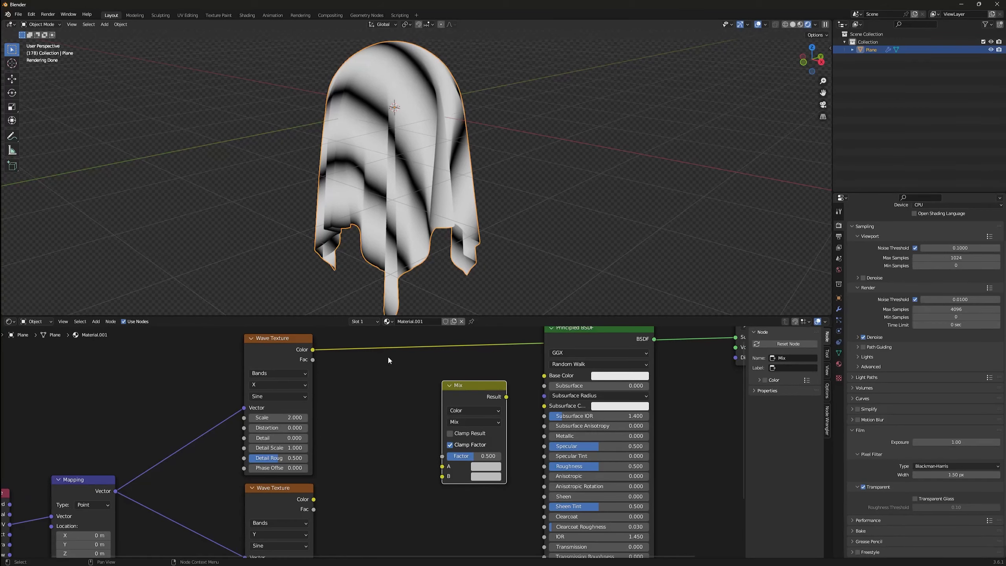
key(F3)
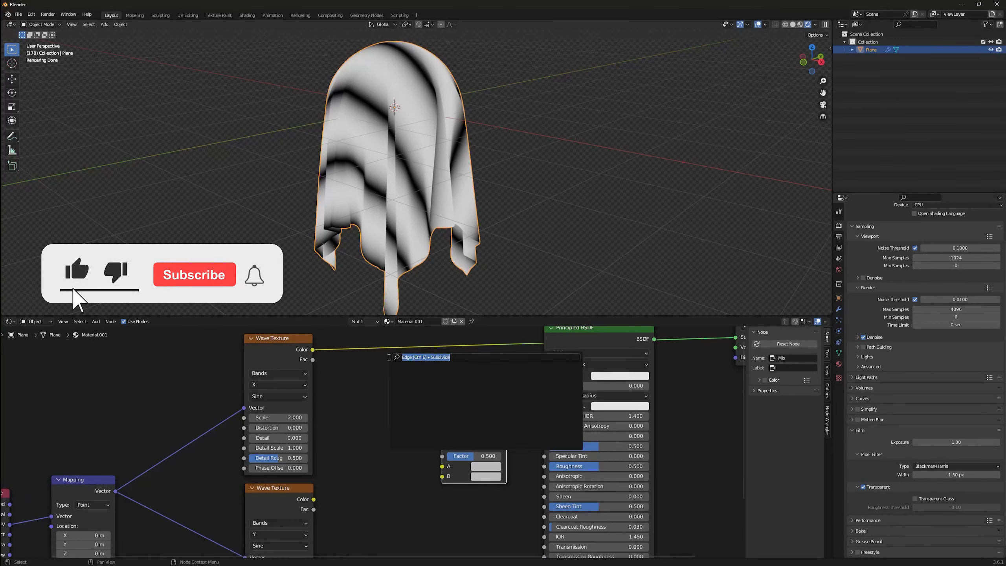
key(Escape)
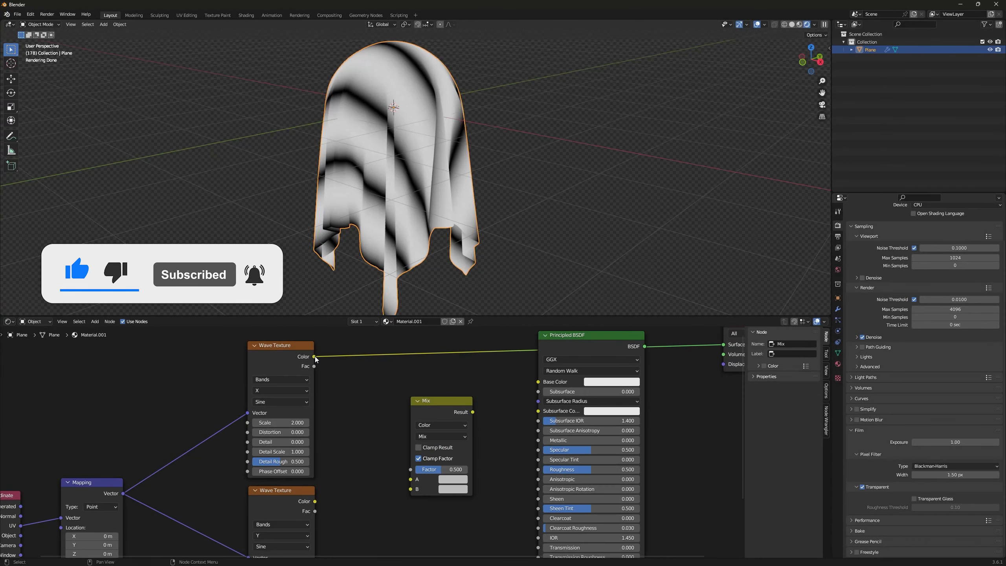
Step: Connect the upper and lower wave colors to the Mix node's A and B inputs, and preview the mixed result
drag(314, 356, 410, 479)
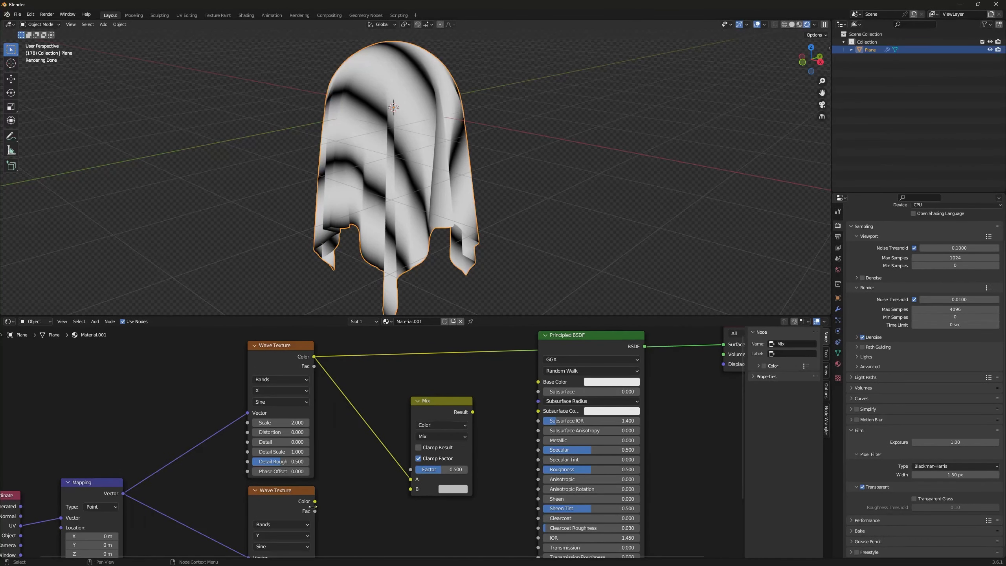
drag(314, 501, 411, 489)
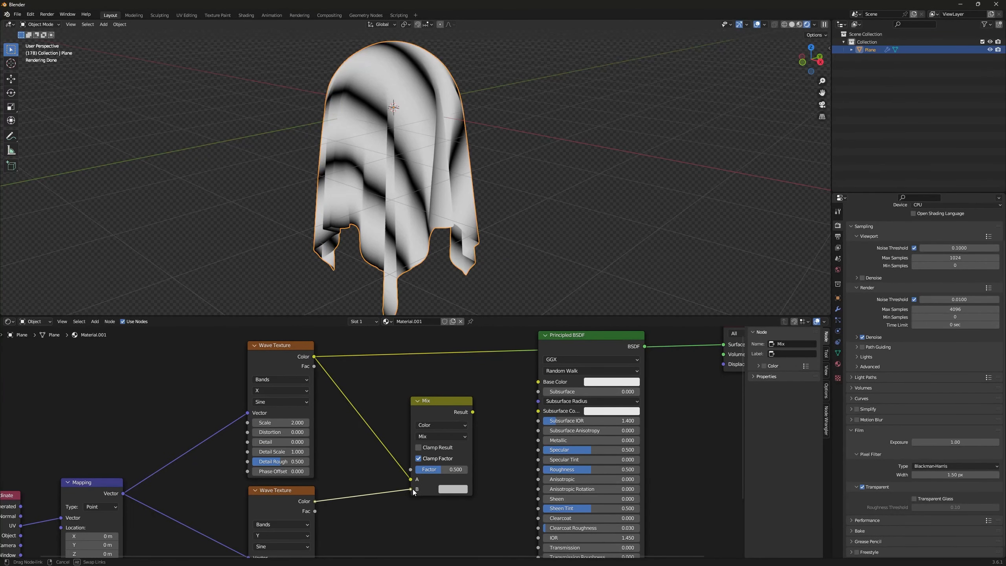
ctrl+shift+click(440, 405)
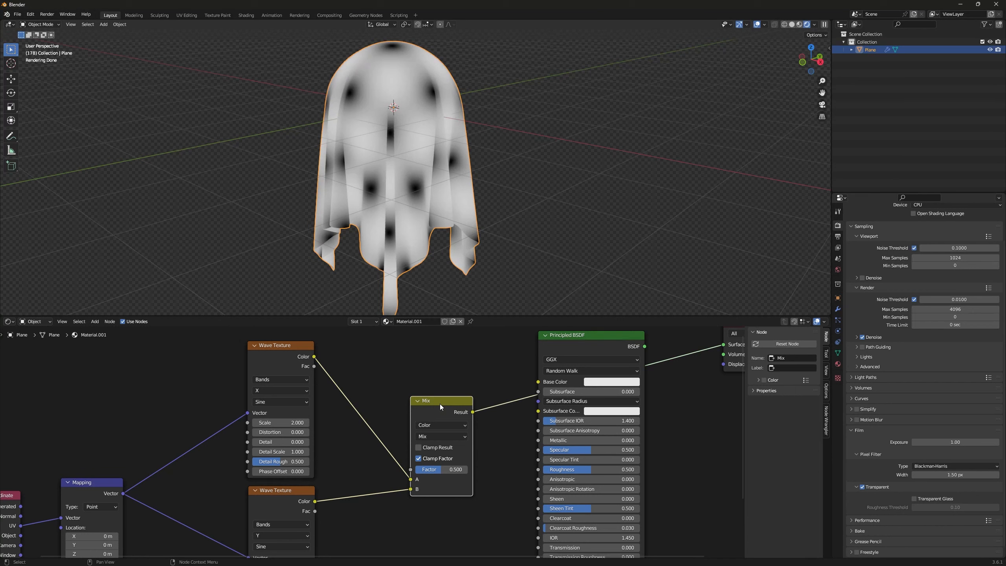
drag(440, 403, 455, 388)
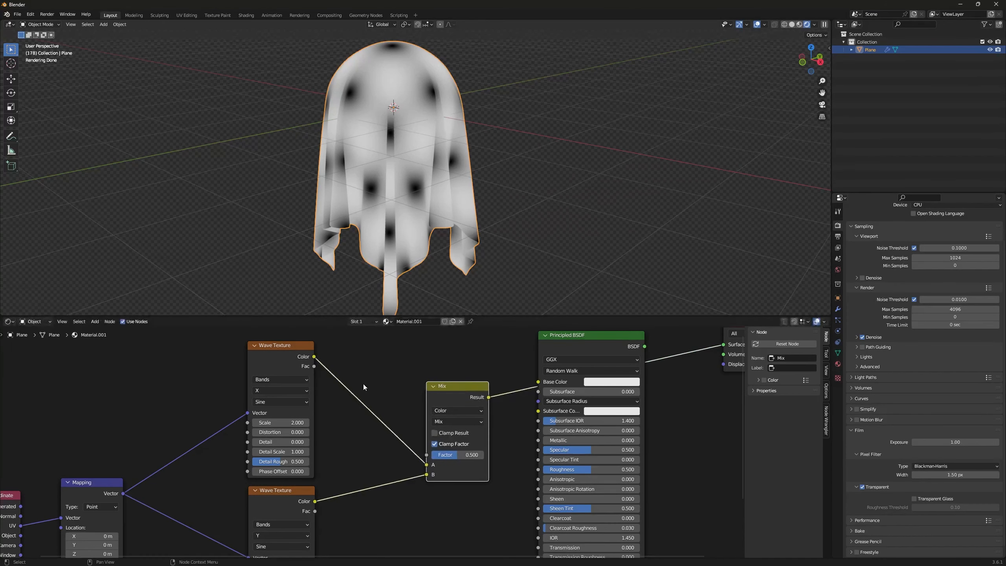
middle_drag(363, 383, 355, 386)
middle_drag(402, 151, 404, 168)
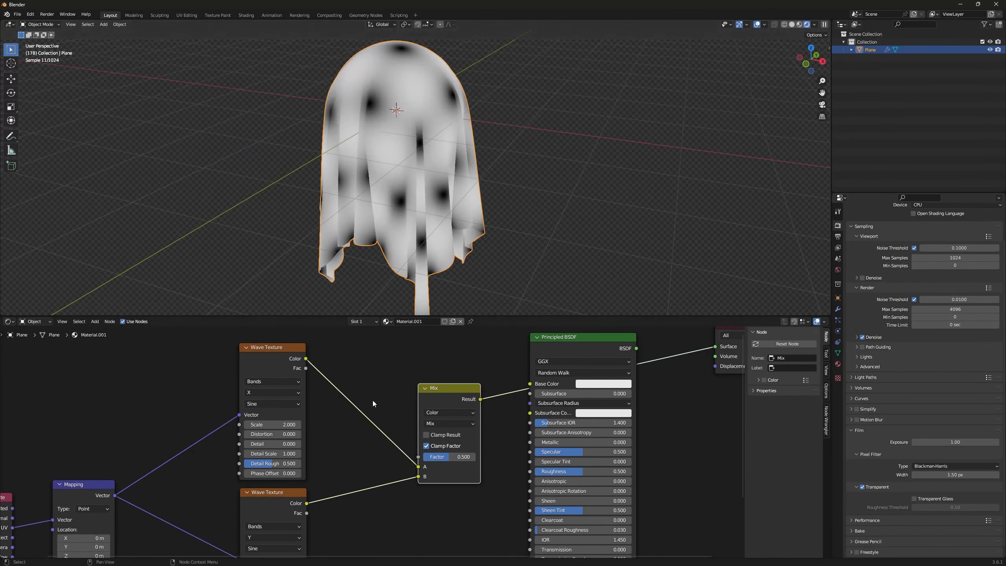
Step: Insert a Math node between the upper Wave Texture and the Mix node, and set its operation to Greater Than
middle_drag(366, 364, 368, 365)
click(368, 355)
key(shift+a)
text(s)
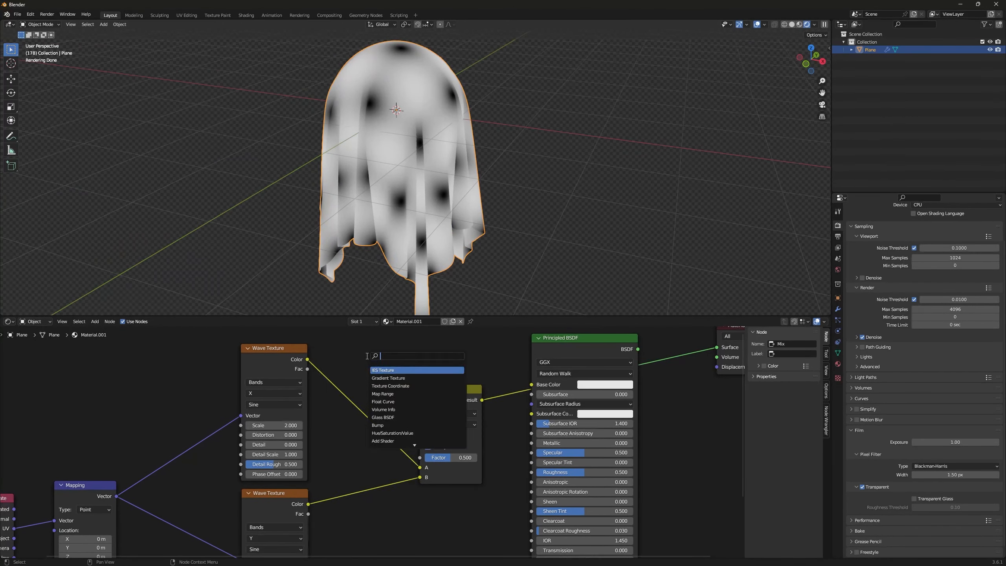
text(add)
key(Return)
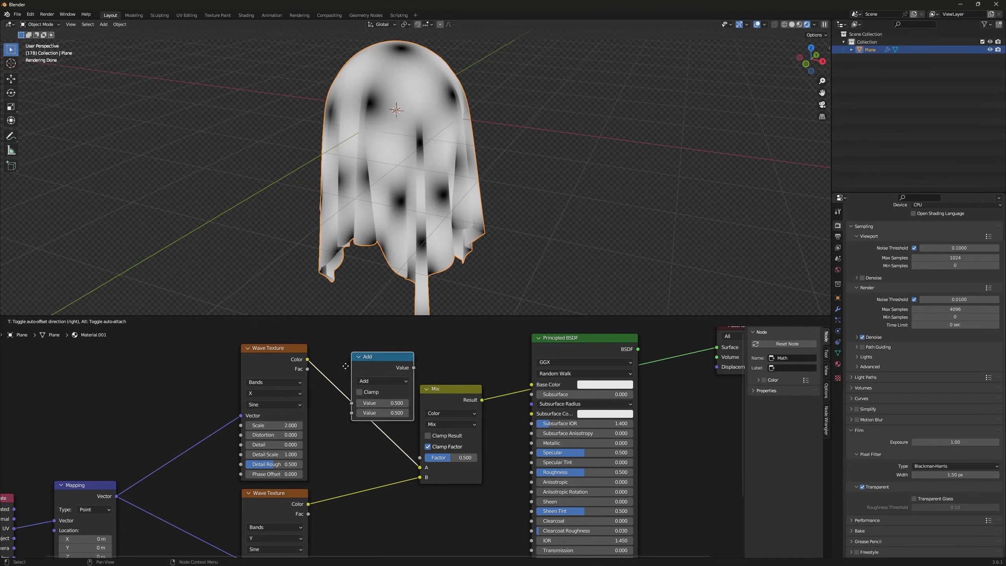
click(337, 374)
click(364, 390)
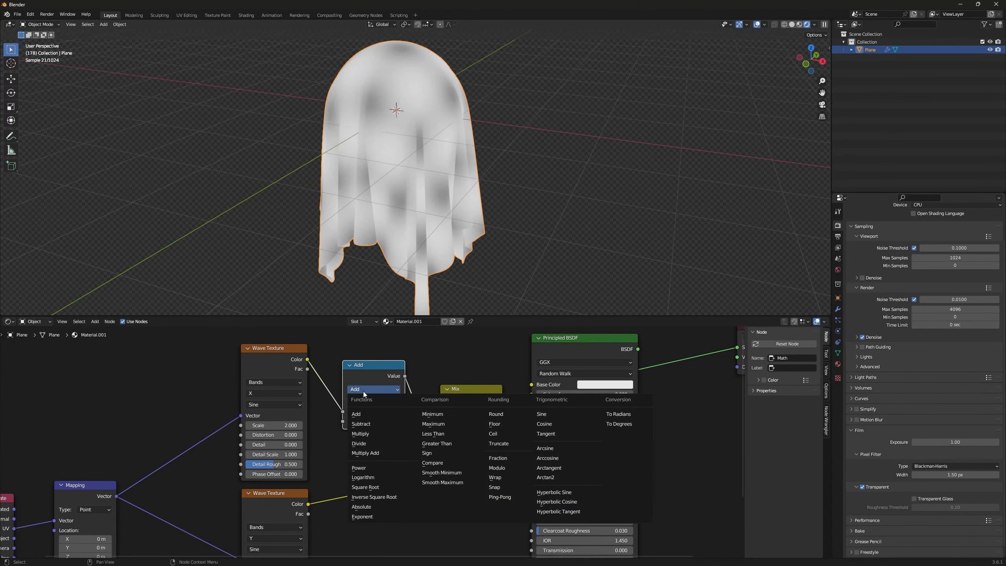
click(423, 443)
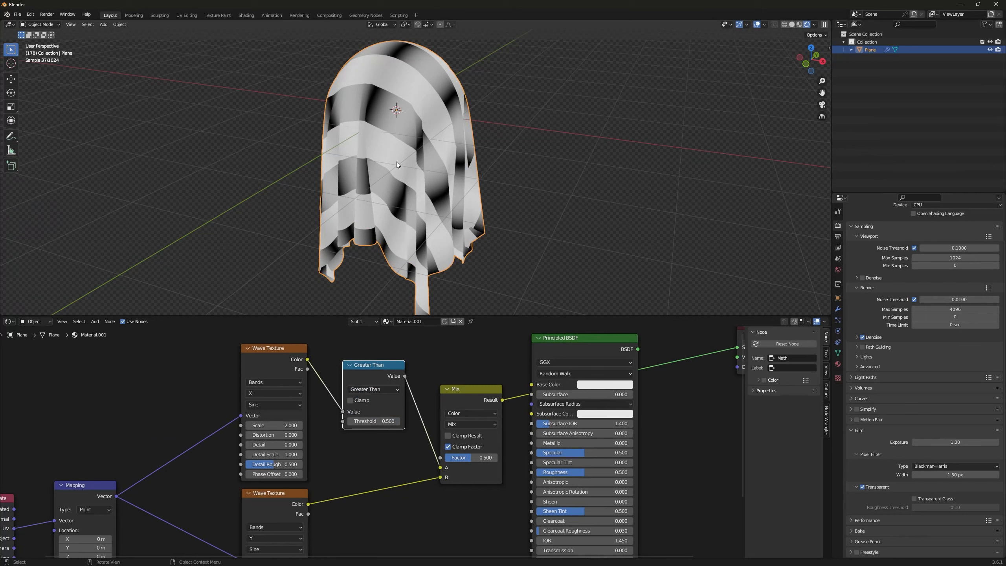
middle_drag(397, 165, 423, 123)
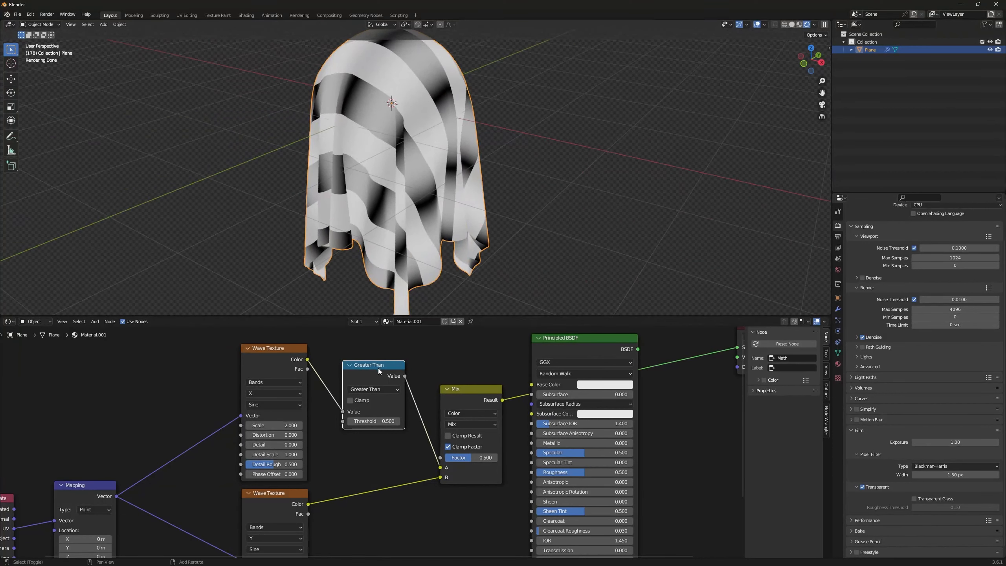
Step: Duplicate the Greater Than node and insert the copy between the lower Wave Texture and the Mix node
key(shift+d)
click(379, 465)
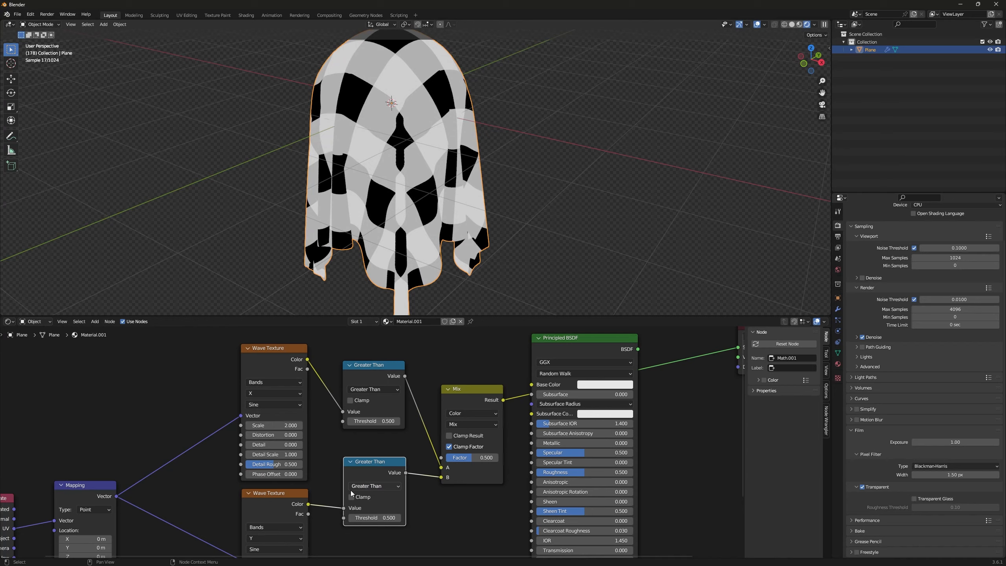
middle_drag(414, 102, 417, 150)
ctrl+middle_drag(479, 360, 477, 384)
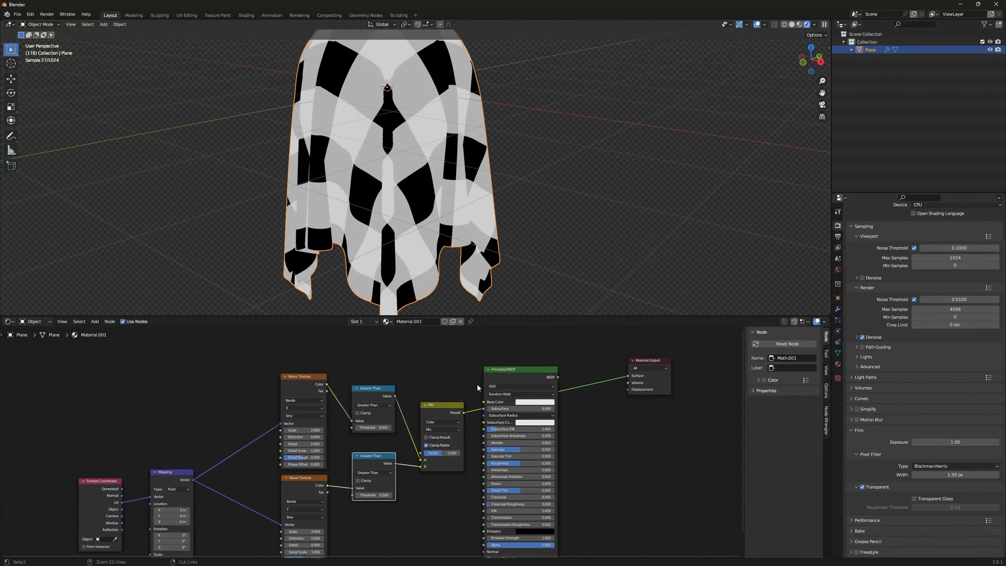
mouse_move(412, 191)
ctrl+middle_down()
mouse_move(412, 170)
mouse_move(410, 200)
ctrl+middle_up()
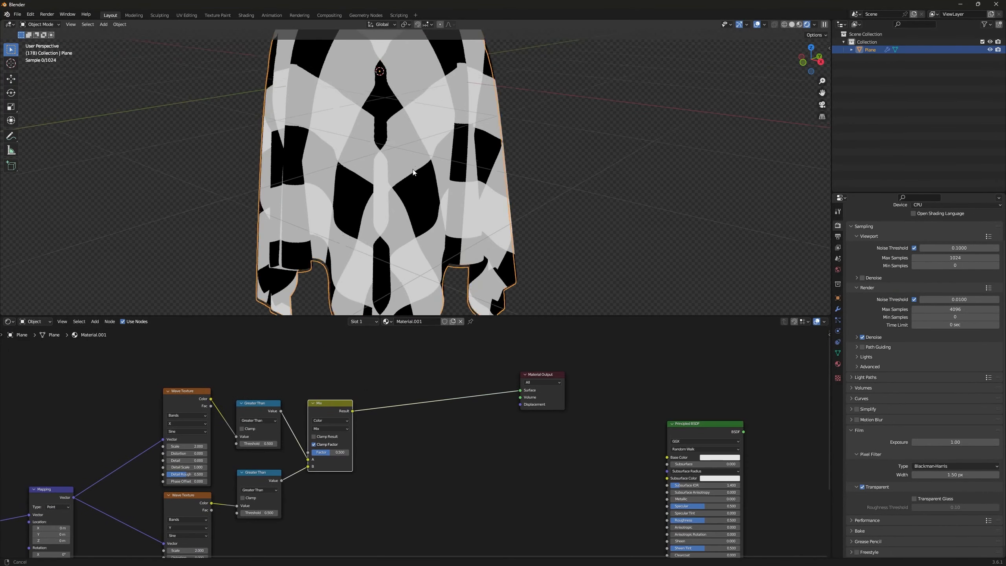
middle_drag(388, 154, 418, 159)
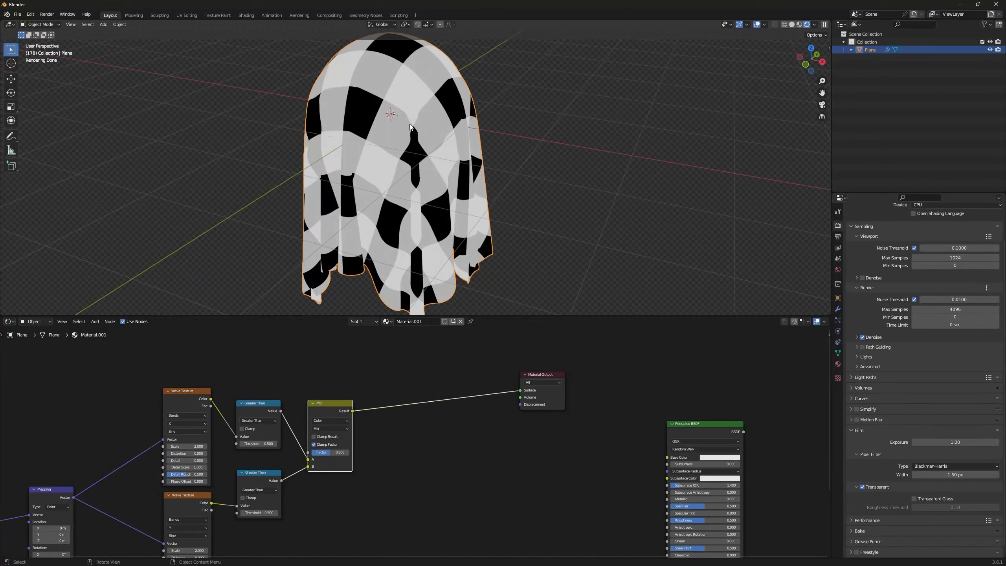
Step: Insert a Color Ramp node between the Mix node and the Material Output
click(412, 359)
key(shift+a)
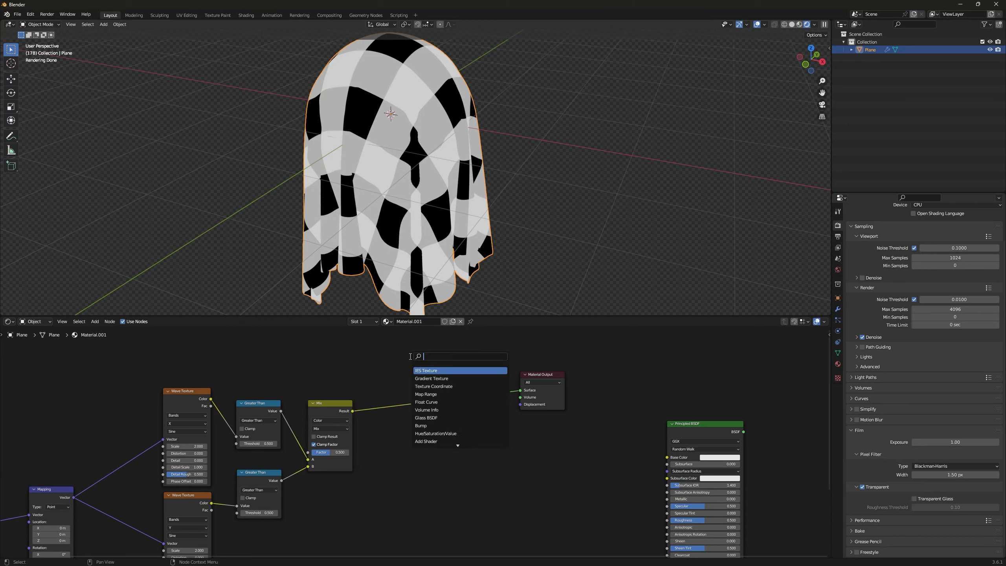
text(color)
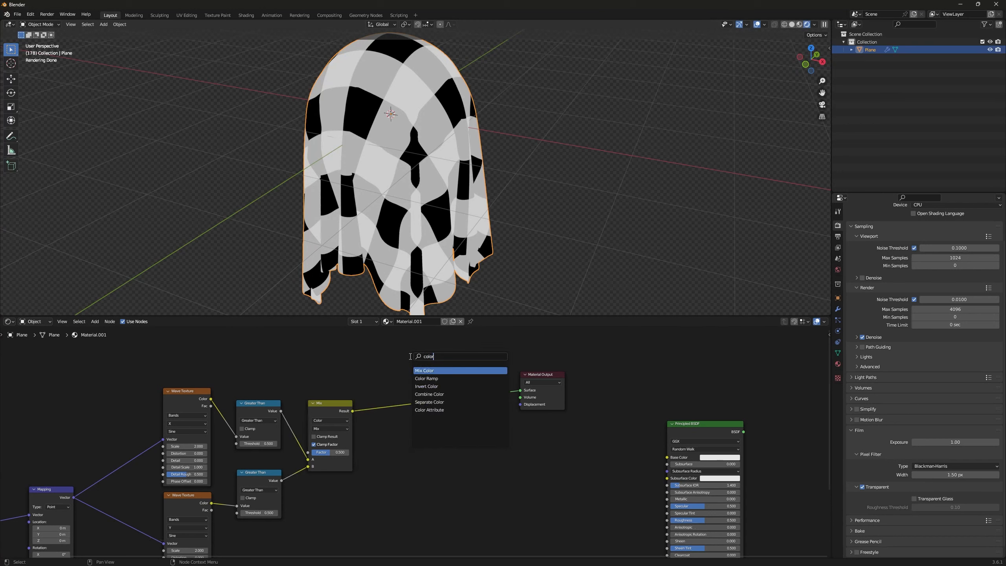
click(438, 372)
click(414, 399)
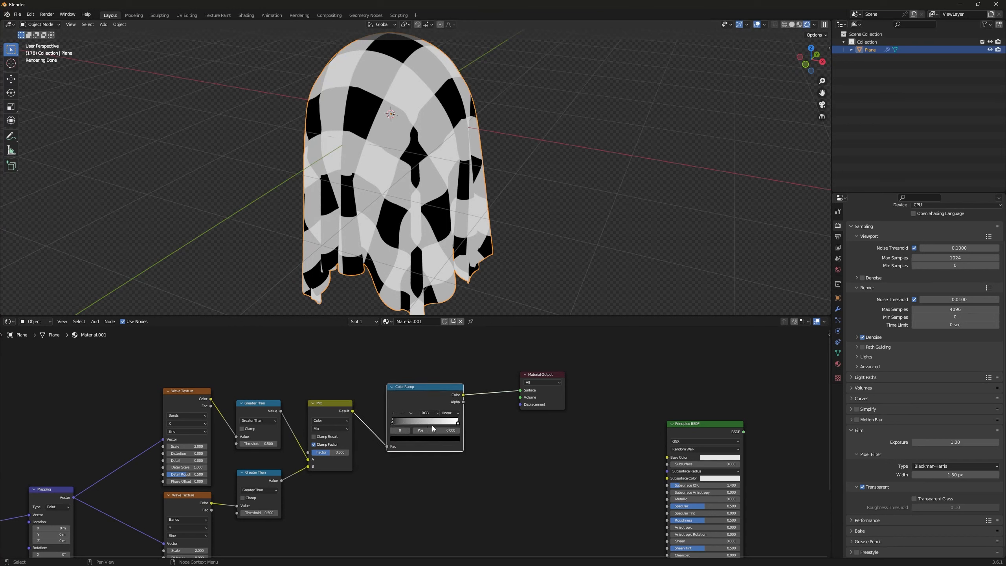
Step: Move the Color Ramp's white stop to about 0.441
scroll(432, 426, up, 4)
drag(502, 411, 423, 409)
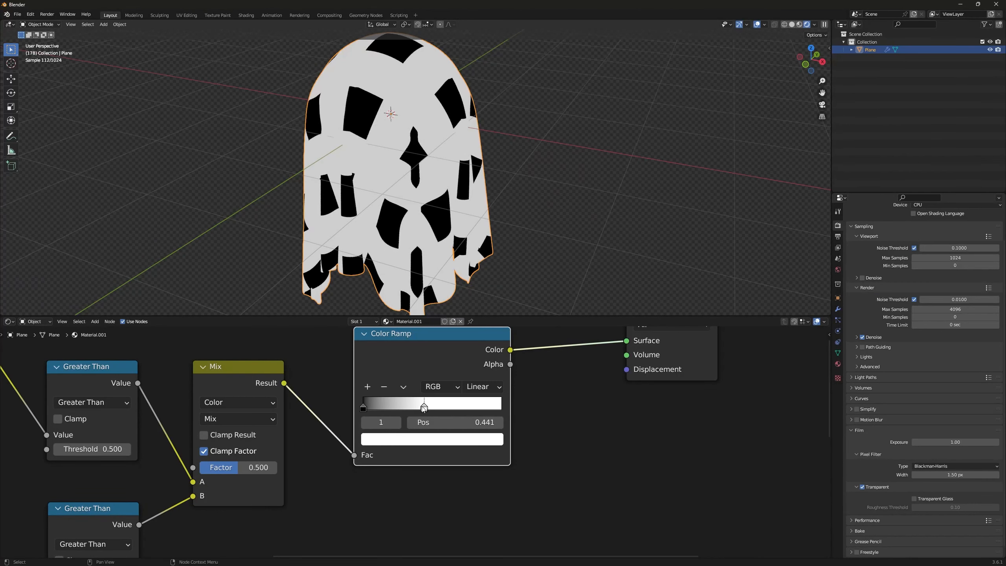
middle_drag(374, 96, 390, 121)
middle_drag(561, 383, 451, 464)
scroll(451, 464, down, 7)
middle_drag(386, 418, 393, 430)
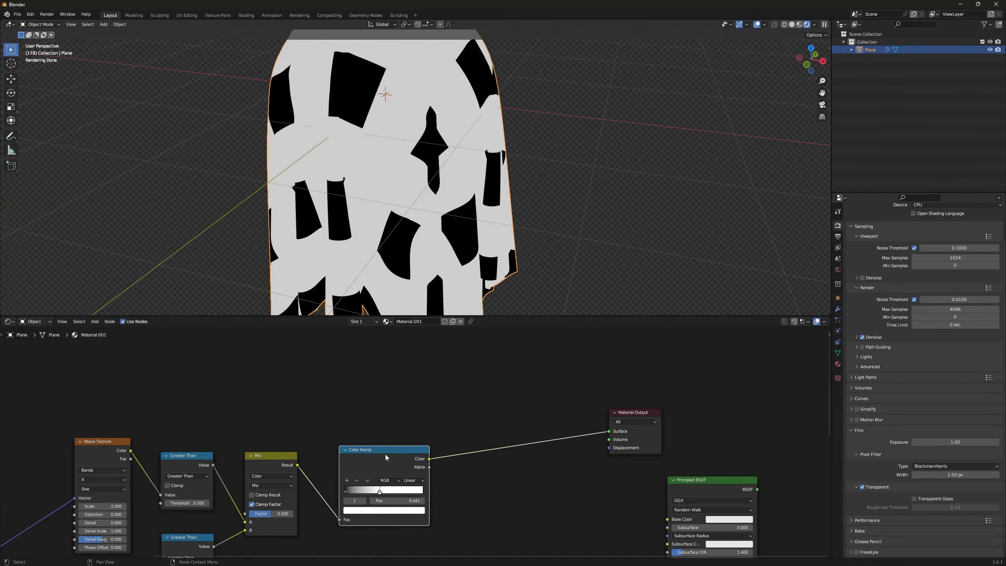
Step: Duplicate the Color Ramp with its Mix connection kept, place the copy above the original, and preview it
key(ctrl+shift+d)
click(382, 363)
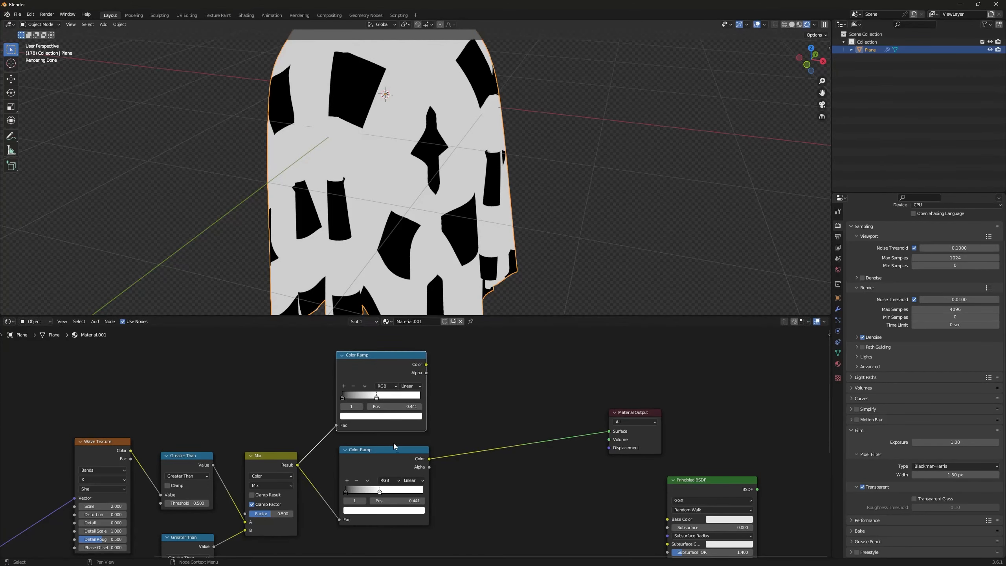
scroll(392, 444, up, 1)
ctrl+shift+click(383, 356)
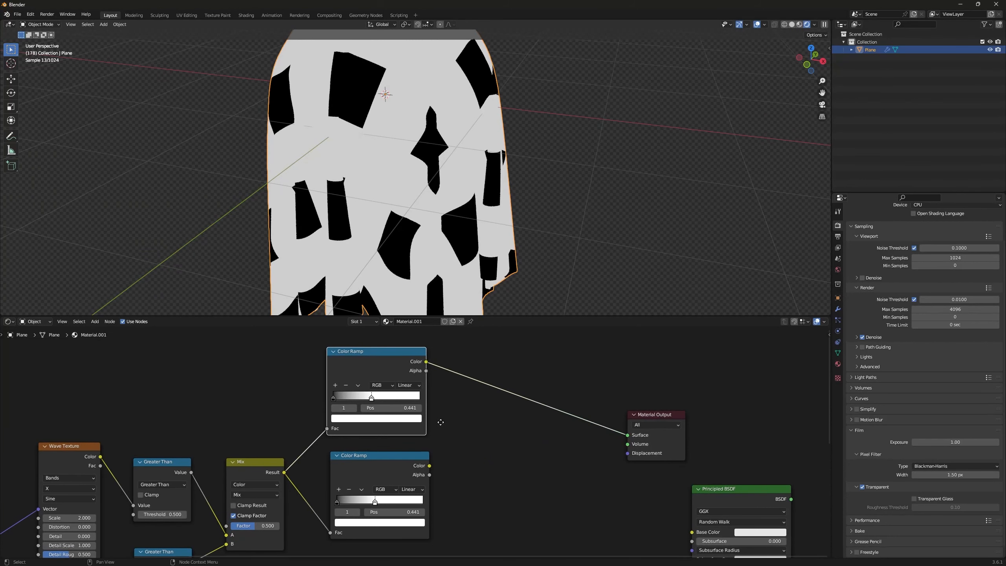
middle_drag(440, 422, 438, 437)
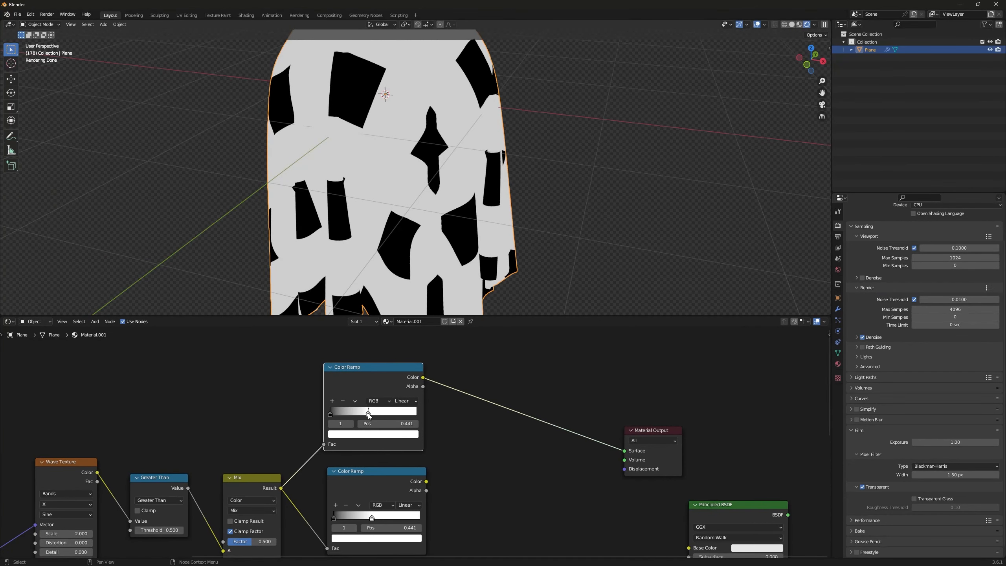
Step: Rework the upper Color Ramp so that it has a black stop at about 0.368 and a white stop at 1.000
click(370, 435)
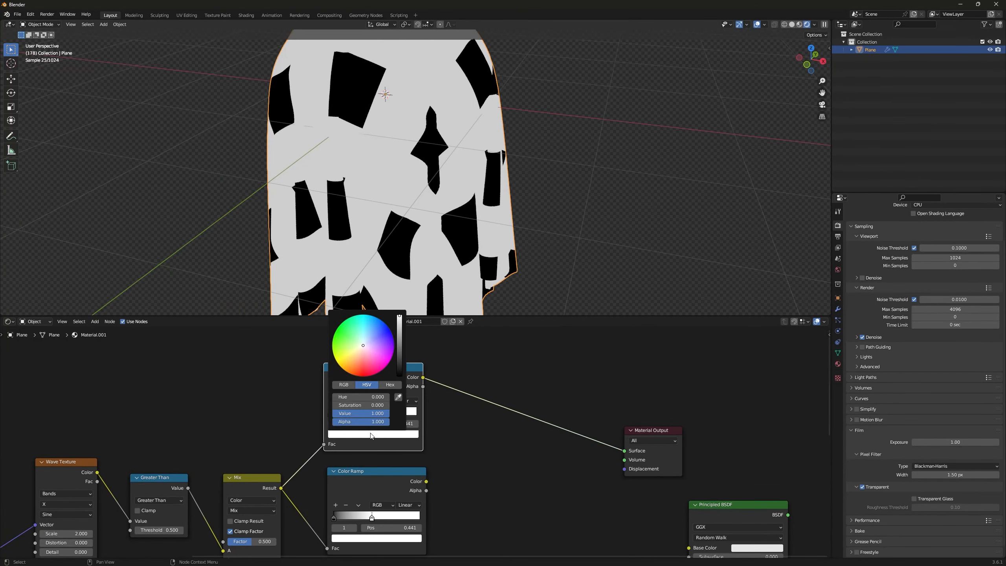
scroll(370, 435, down, 15)
scroll(370, 435, down, 2)
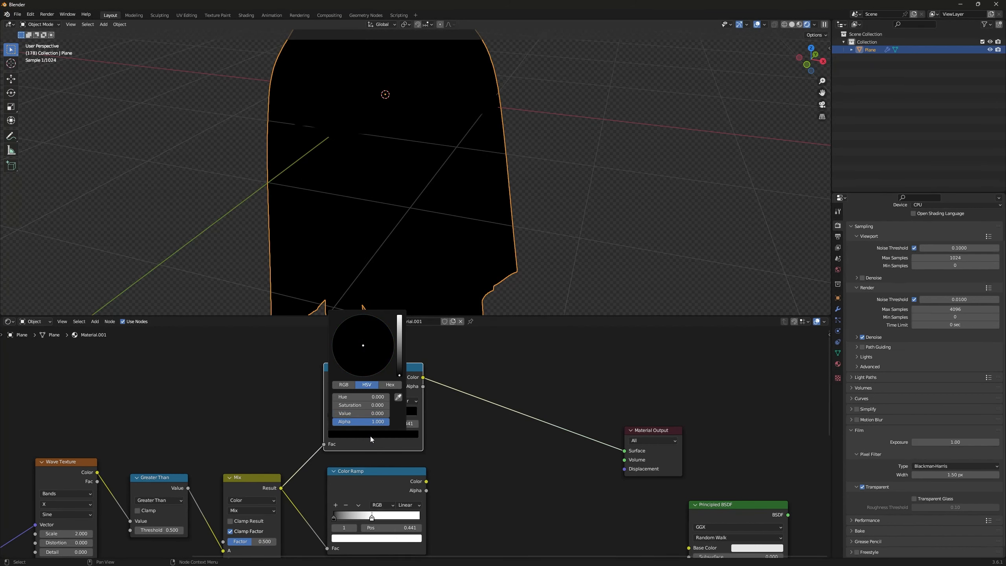
drag(331, 414, 333, 414)
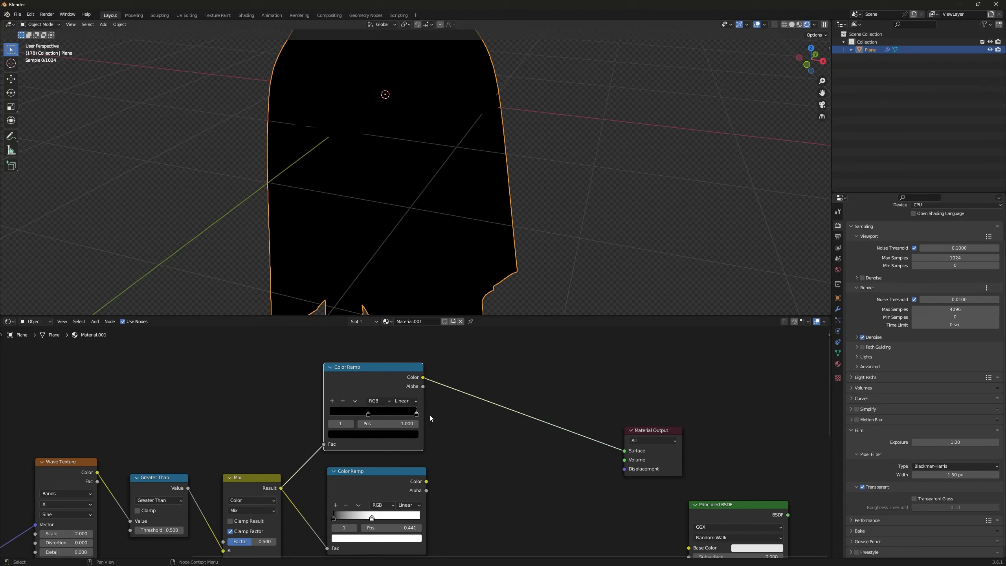
click(410, 434)
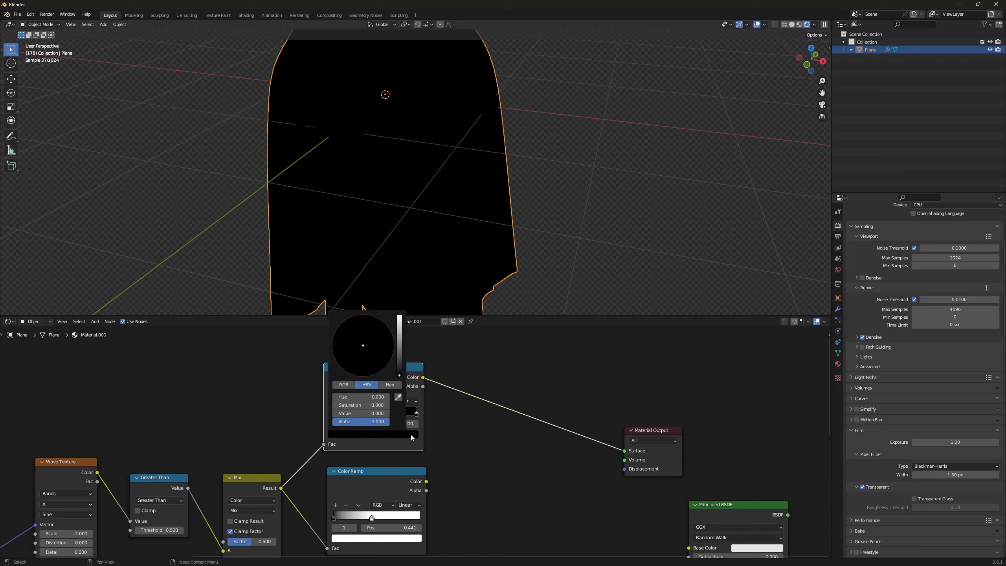
scroll(410, 434, up, 10)
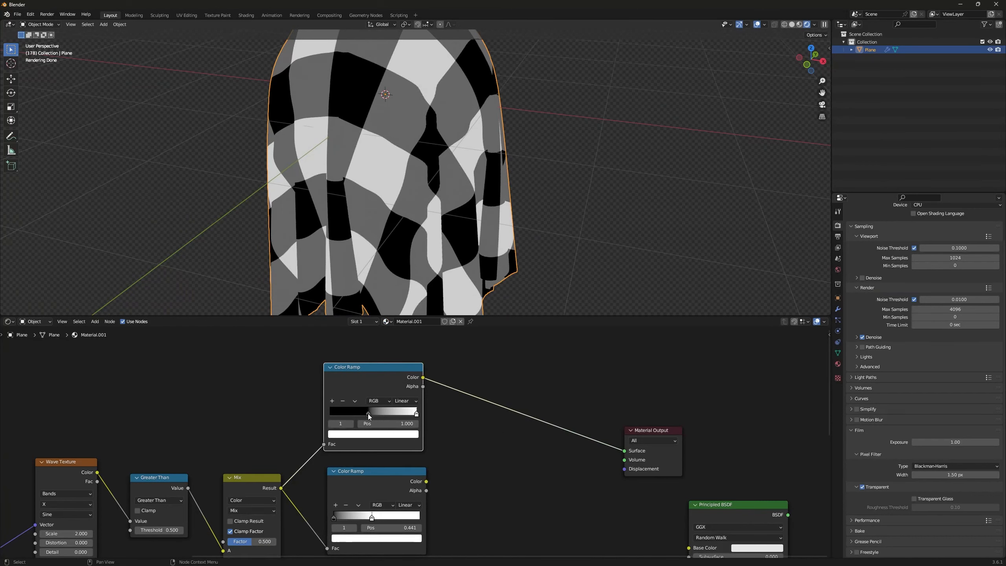
drag(368, 414, 362, 414)
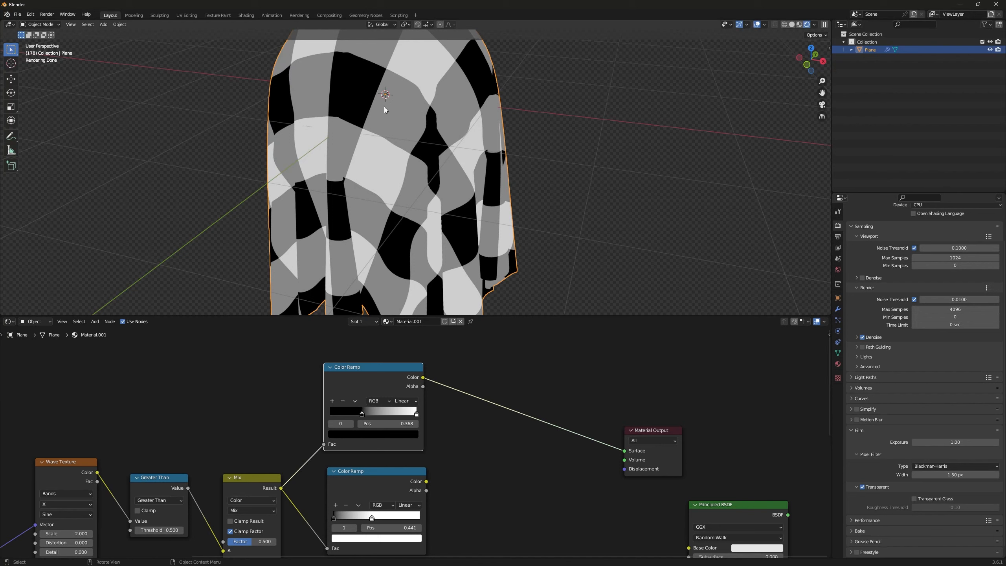
mouse_move(409, 169)
middle_down()
mouse_move(445, 154)
mouse_move(420, 161)
middle_up()
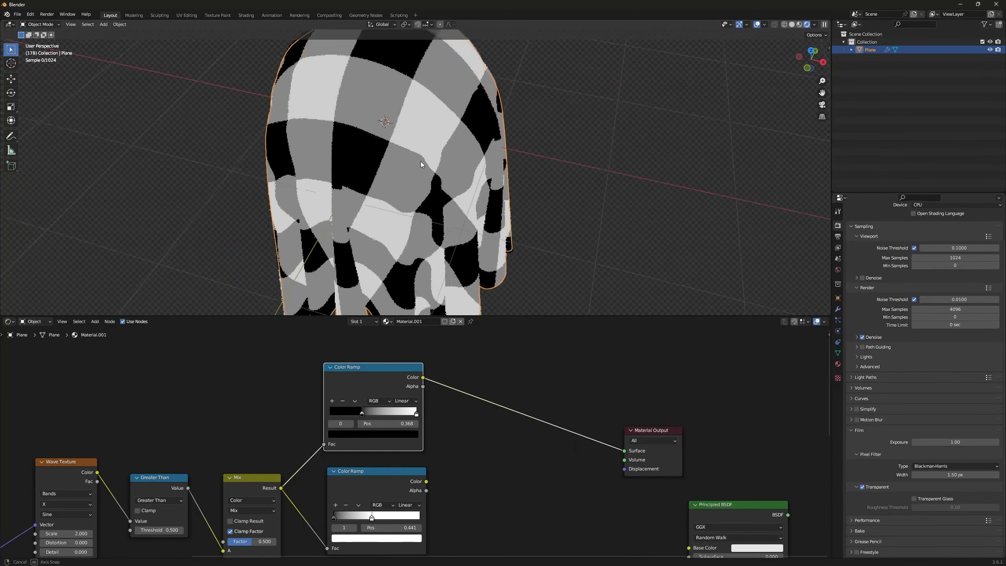
Step: Add another Mix Color node between the Color Ramps and the Material Output
scroll(486, 469, down, 1)
scroll(485, 468, down, 1)
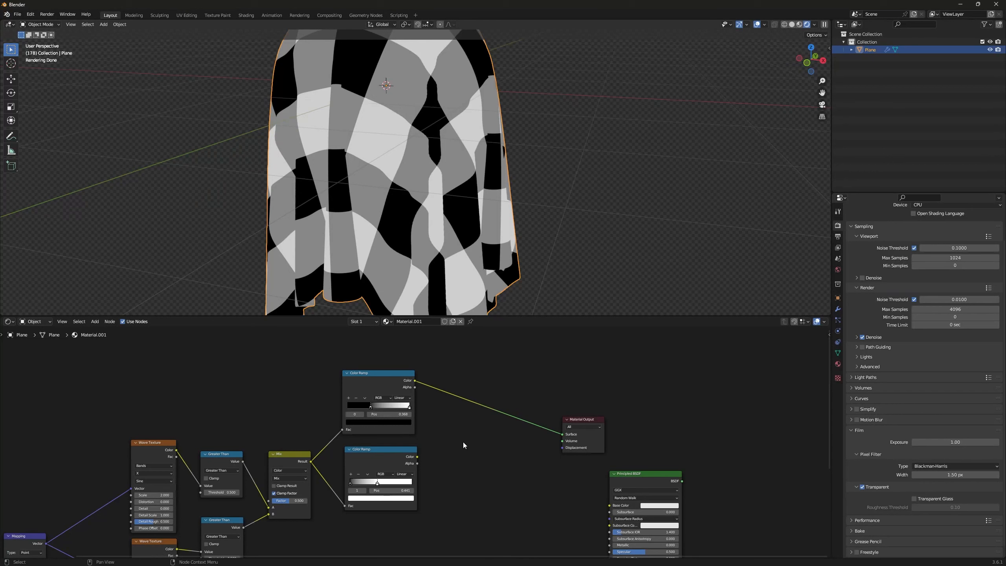
key(shift+a)
text(mix)
key(Return)
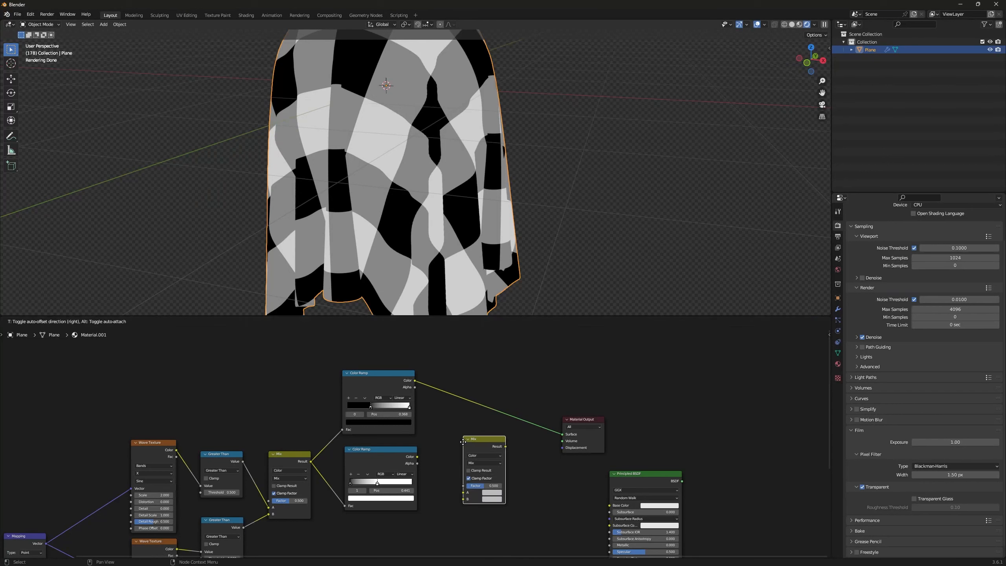
click(453, 444)
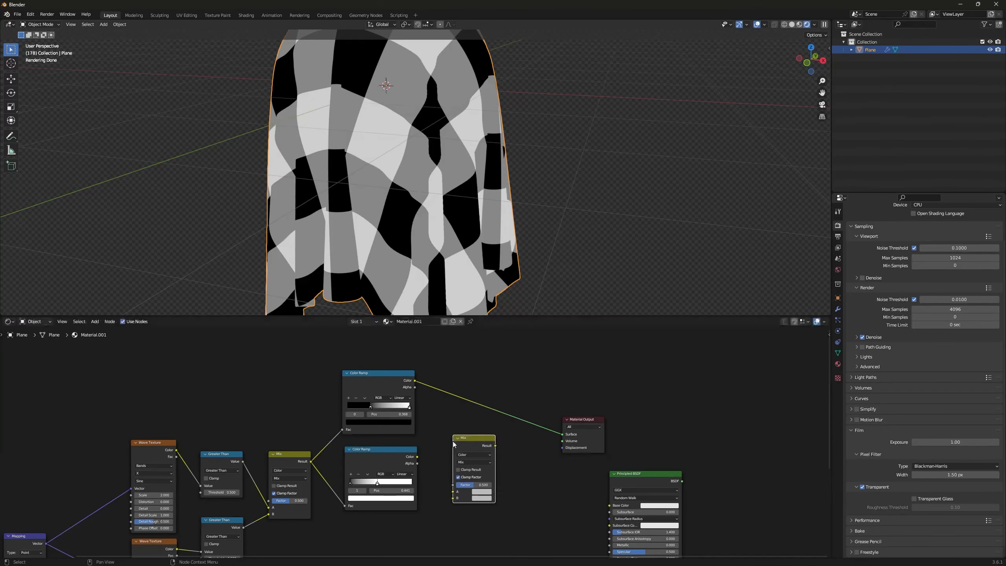
Step: Connect the lower Color Ramp's color to the new Mix node's Factor, and preview the Mix result
middle_drag(420, 459, 396, 430)
scroll(396, 431, up, 2)
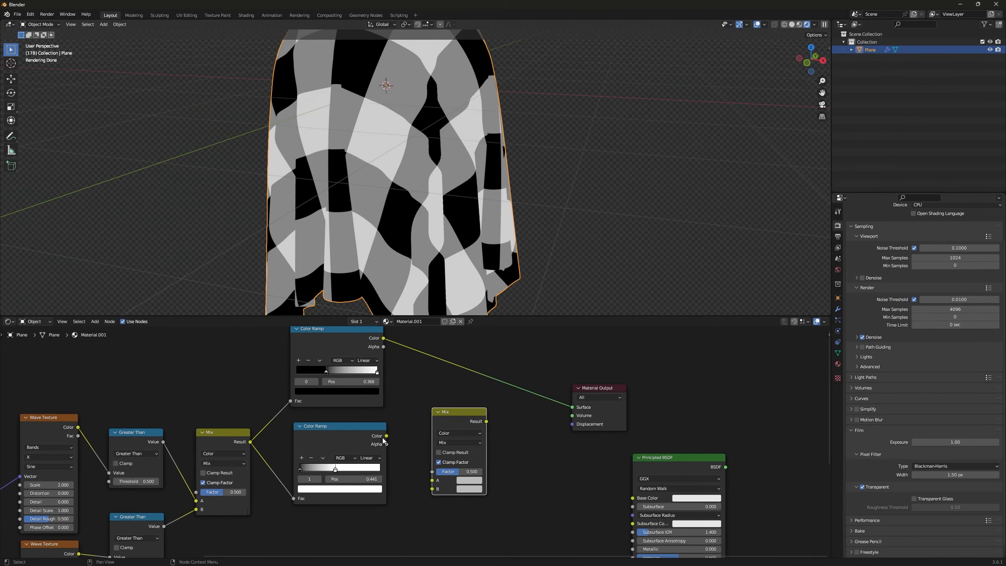
ctrl+shift+click(344, 431)
drag(386, 435, 423, 476)
scroll(412, 456, up, 1)
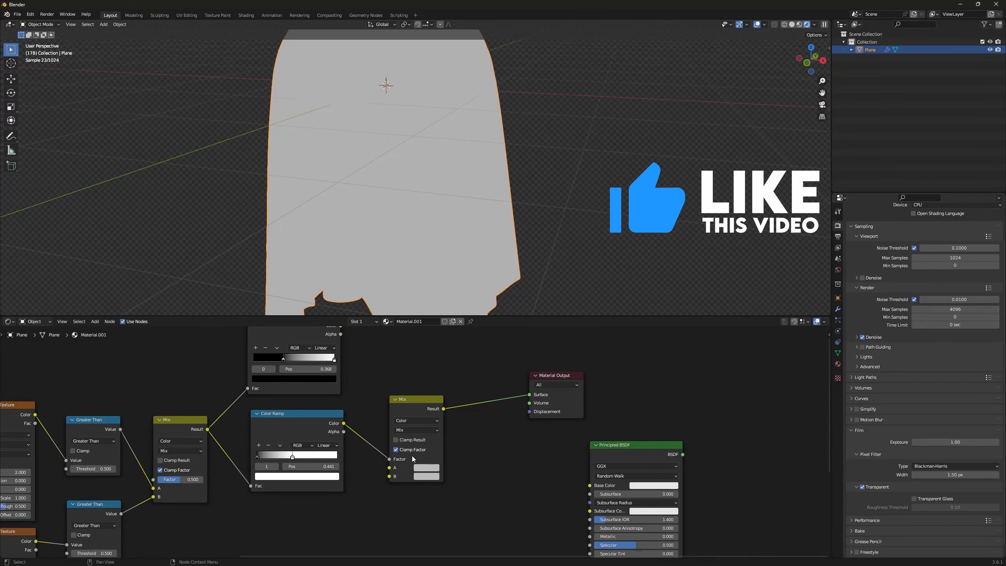
Step: Set the new Mix node's A color to black and B to dark blue with hue 0.650, saturation 0.756 and value 0.034
click(428, 469)
scroll(428, 469, down, 10)
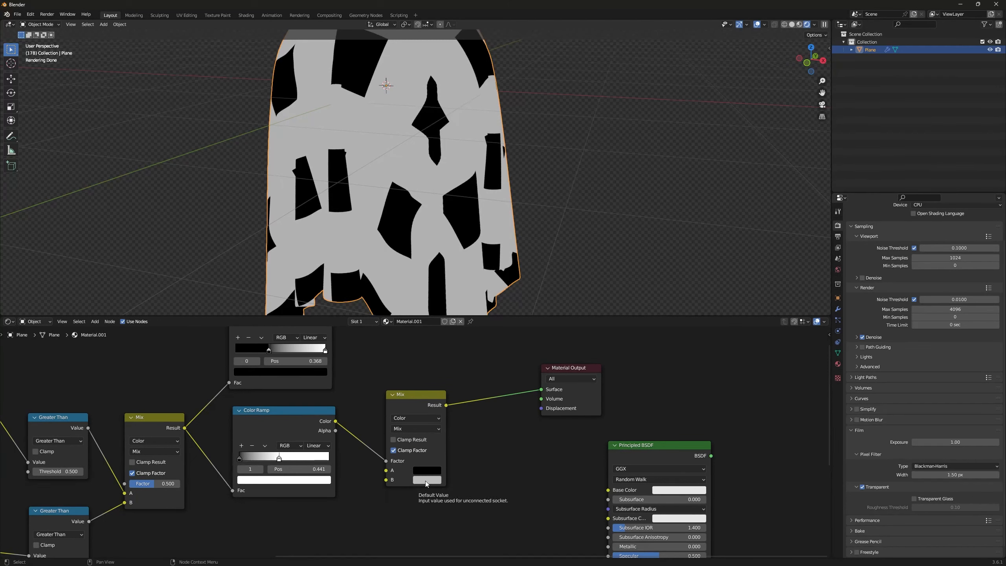
click(426, 481)
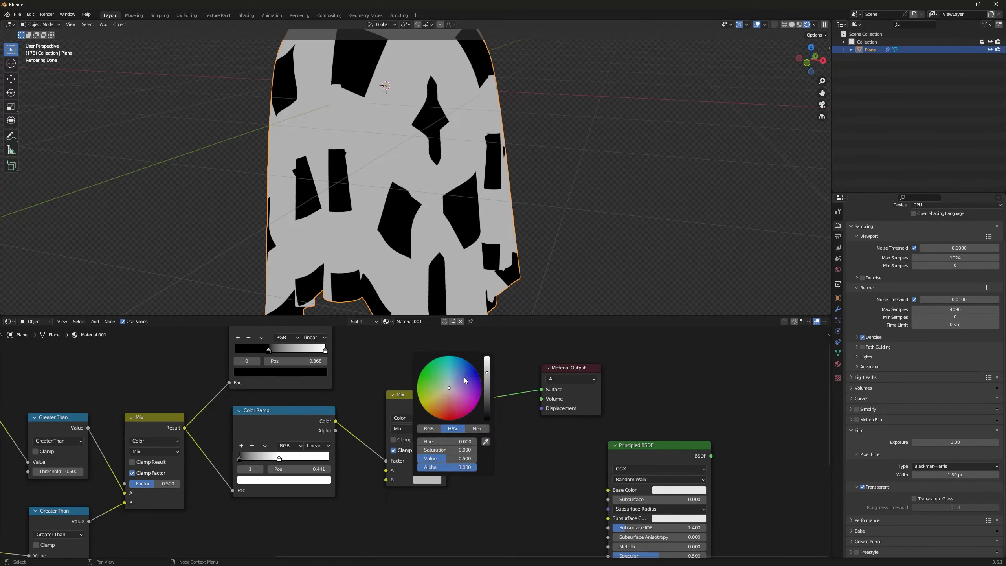
drag(461, 383, 465, 375)
scroll(467, 387, down, 5)
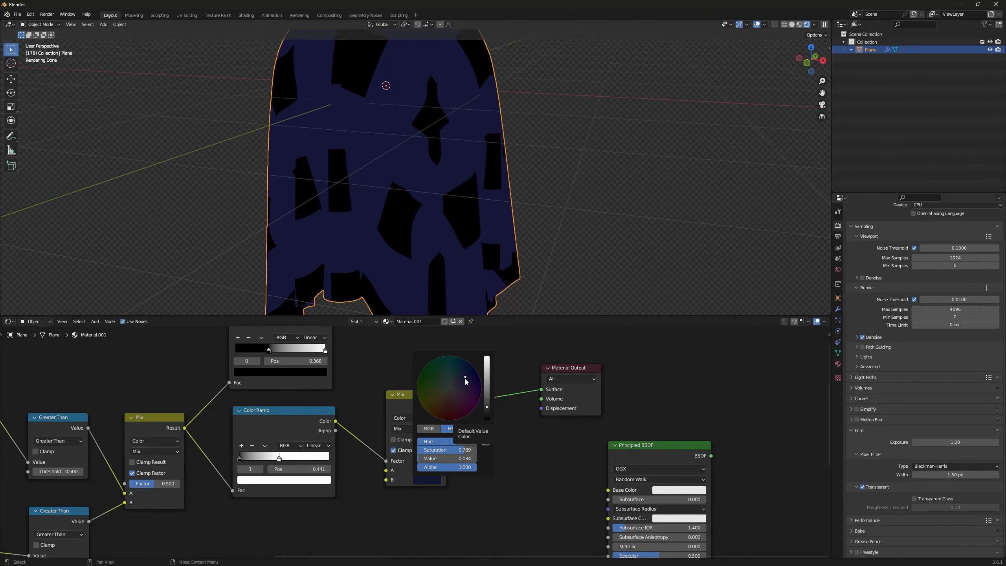
scroll(465, 379, up, 1)
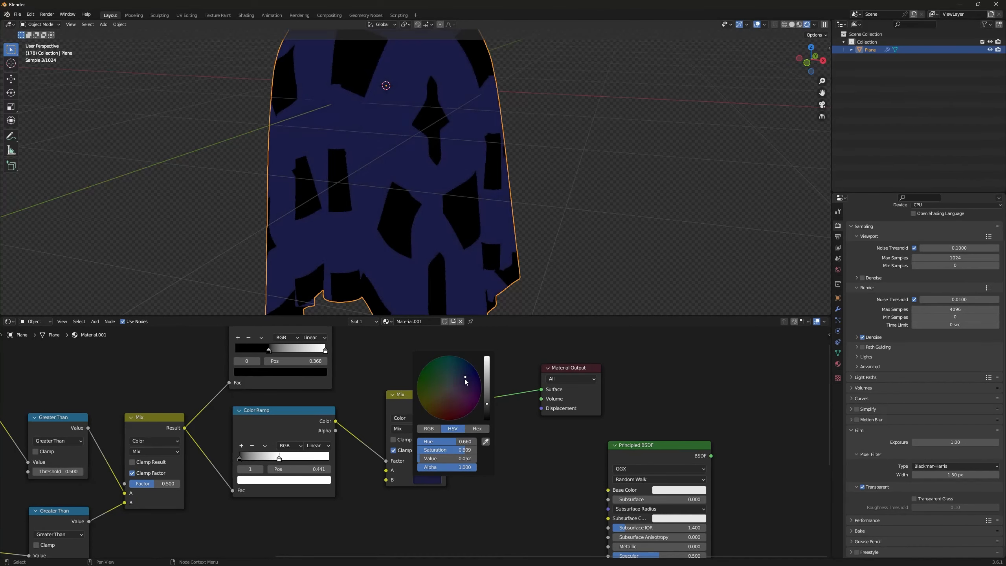
scroll(465, 379, down, 1)
drag(465, 378, 464, 377)
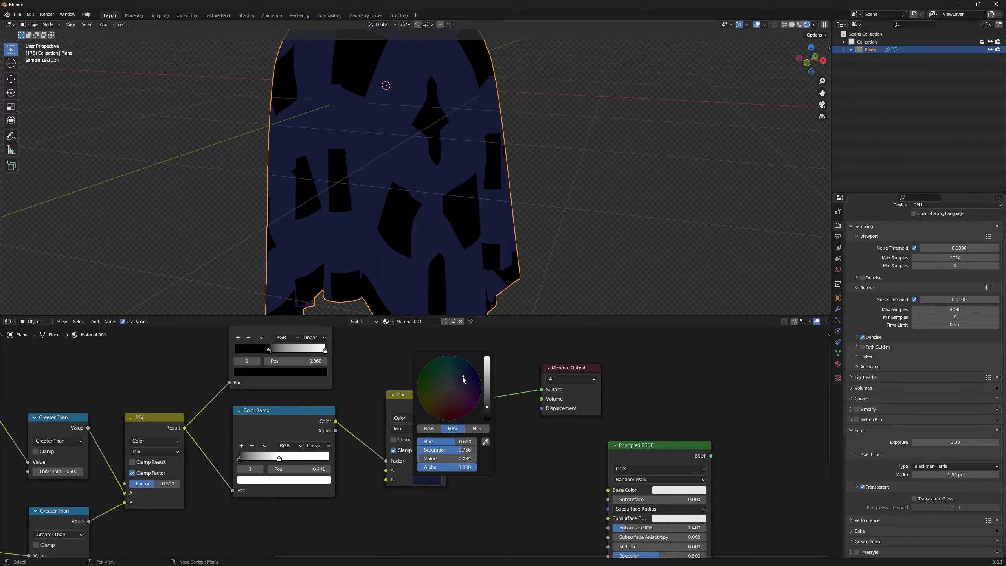
Step: Duplicate the dark blue Mix node and insert the copy between it and the Material Output
middle_drag(477, 430, 458, 440)
click(381, 503)
key(shift+d)
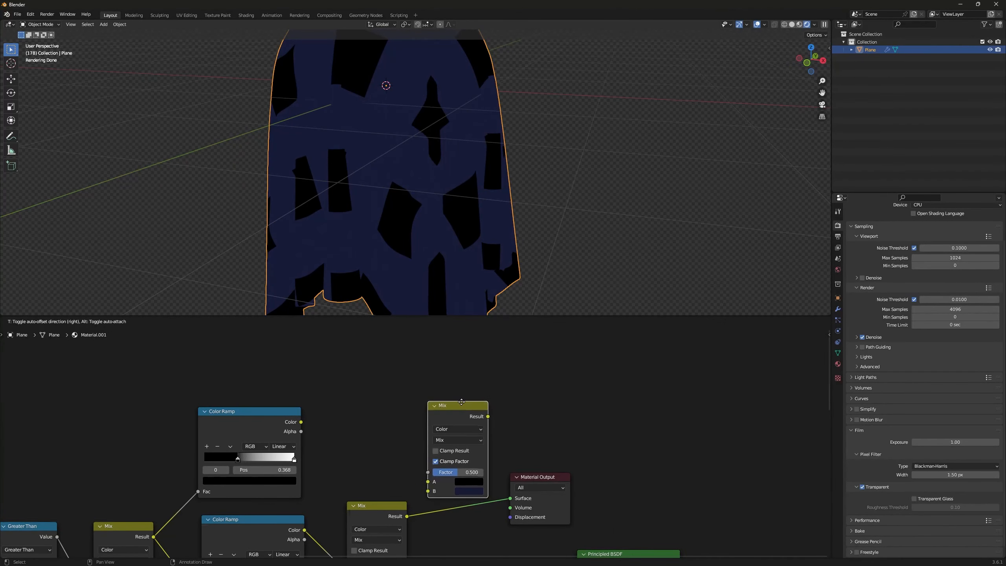
click(465, 420)
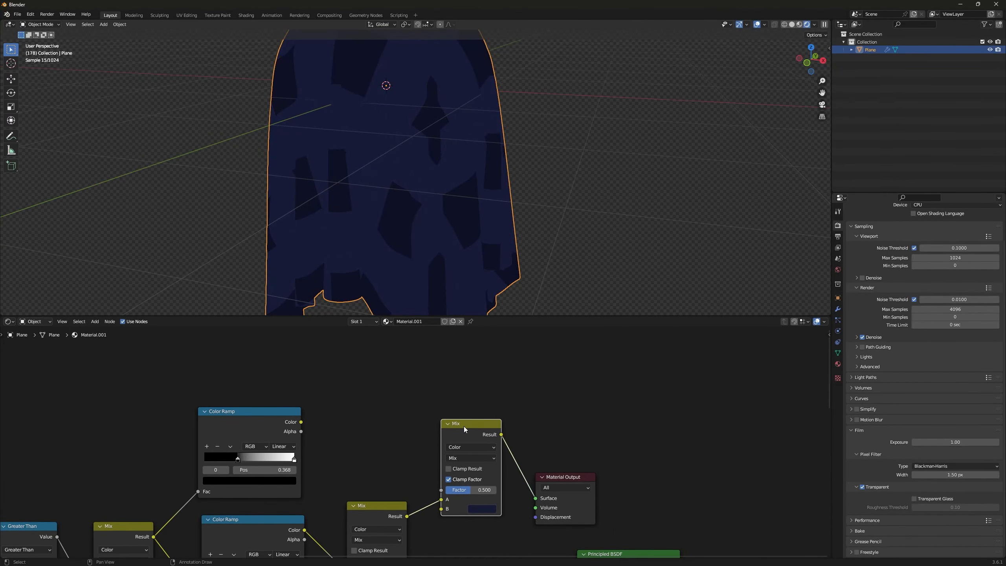
Step: Connect the upper Color Ramp's color to the last Mix node's Factor and set its B color to lighter blue, hue 0.652, value 0.439
drag(301, 422, 347, 419)
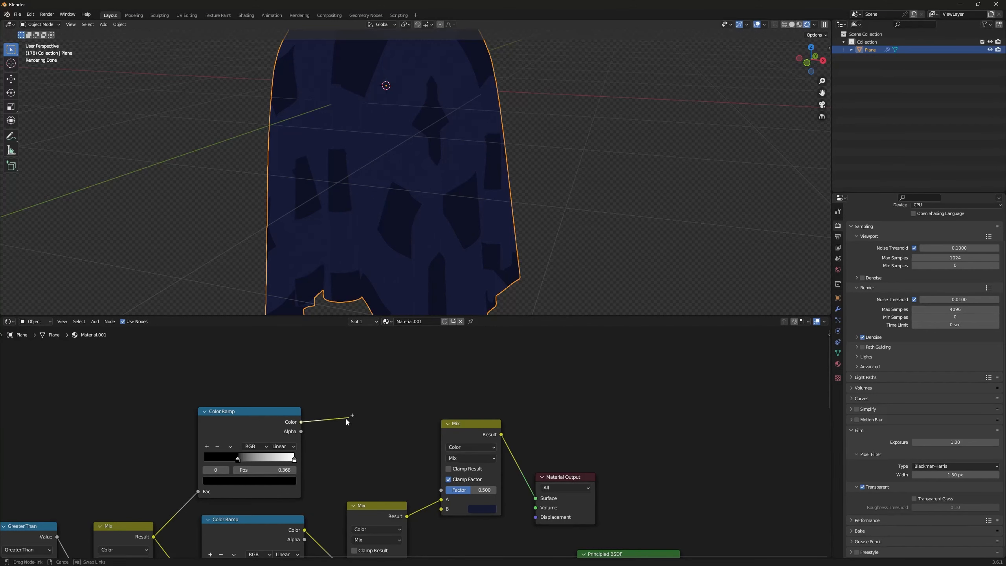
drag(368, 452, 443, 492)
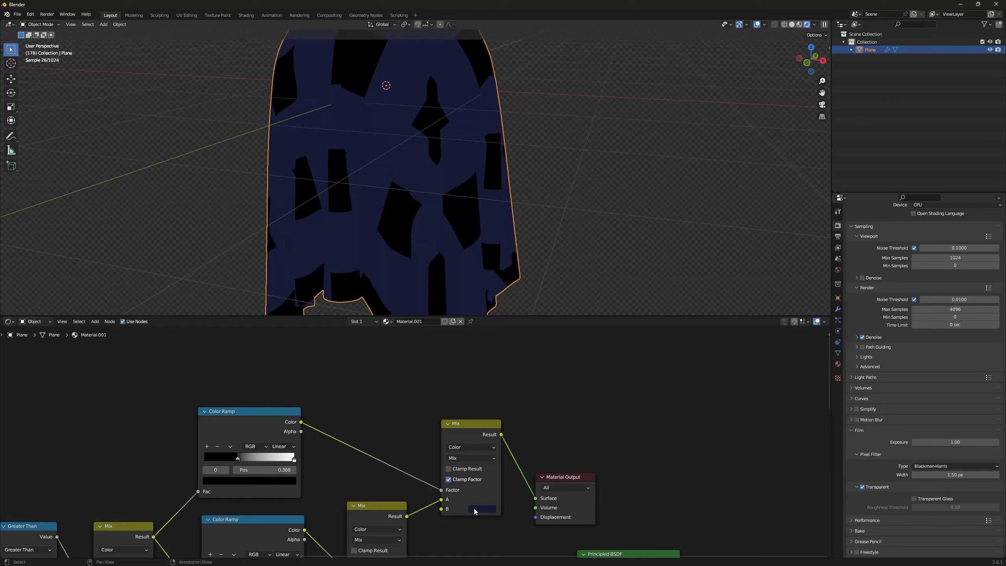
click(475, 509)
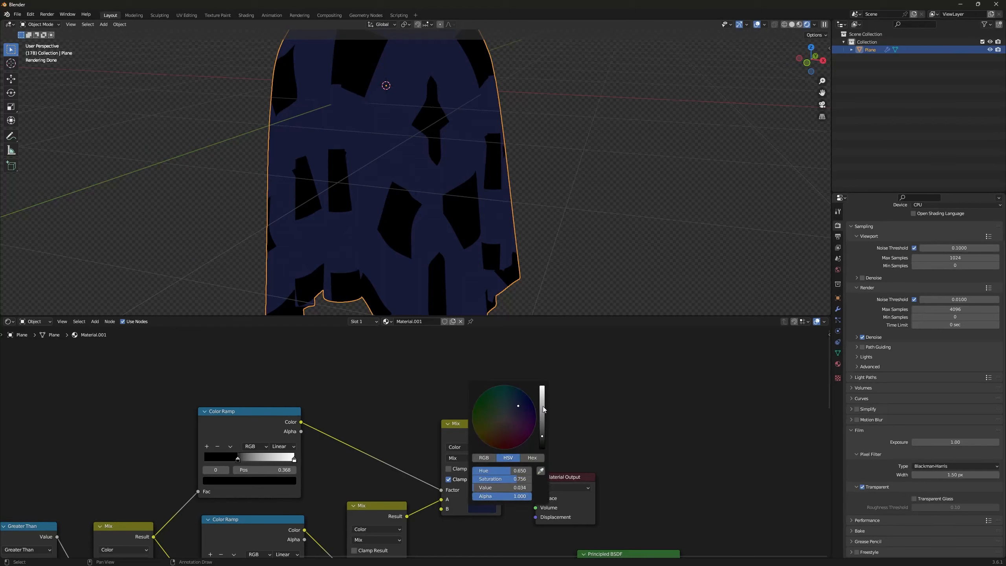
drag(543, 410, 542, 403)
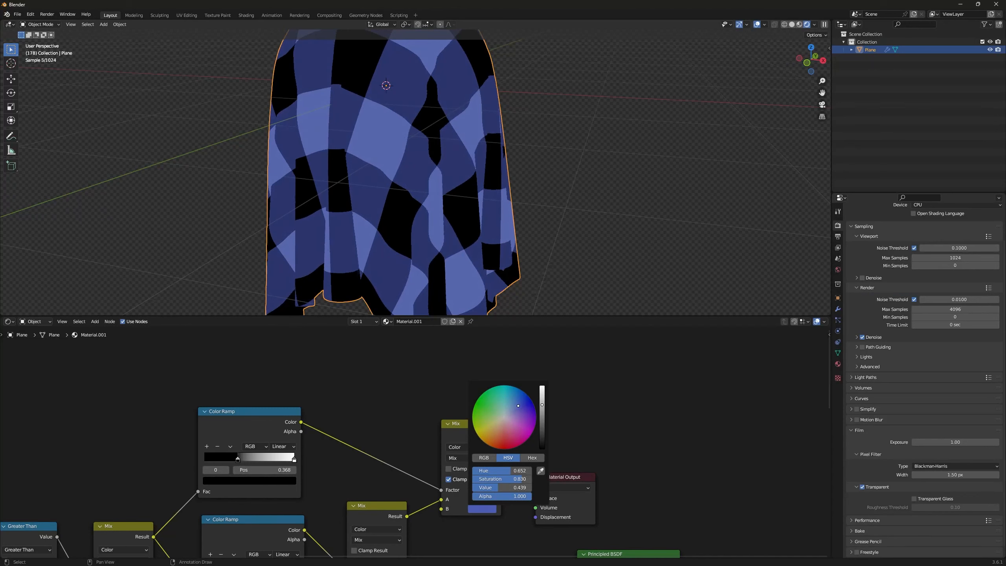
middle_drag(416, 105, 417, 156)
Step: Insert the Principled BSDF between the last Mix node and the Material Output, with the Mix result feeding Base Color
ctrl+middle_drag(551, 393, 490, 387)
drag(453, 381, 643, 364)
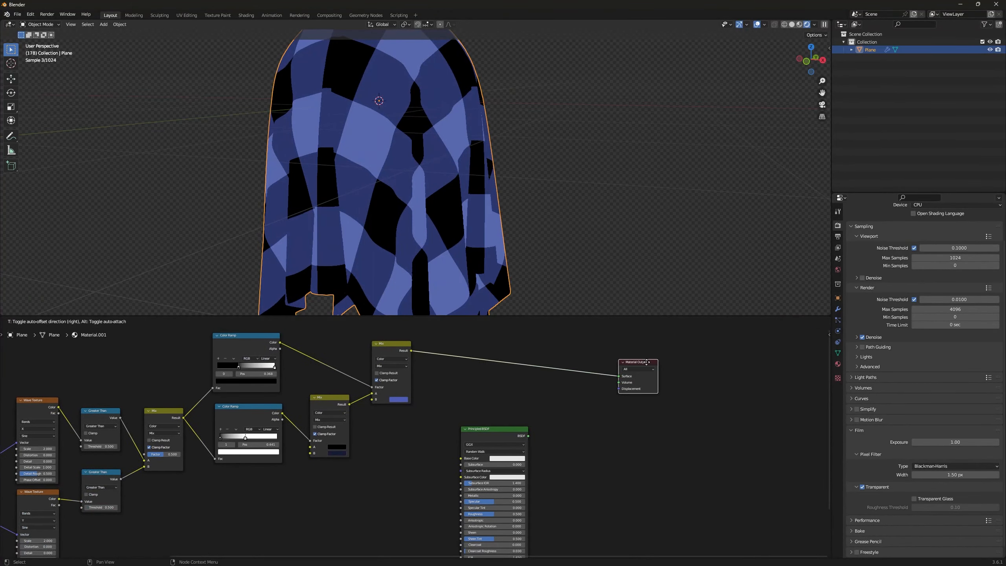
drag(497, 432, 520, 347)
middle_drag(466, 351, 467, 389)
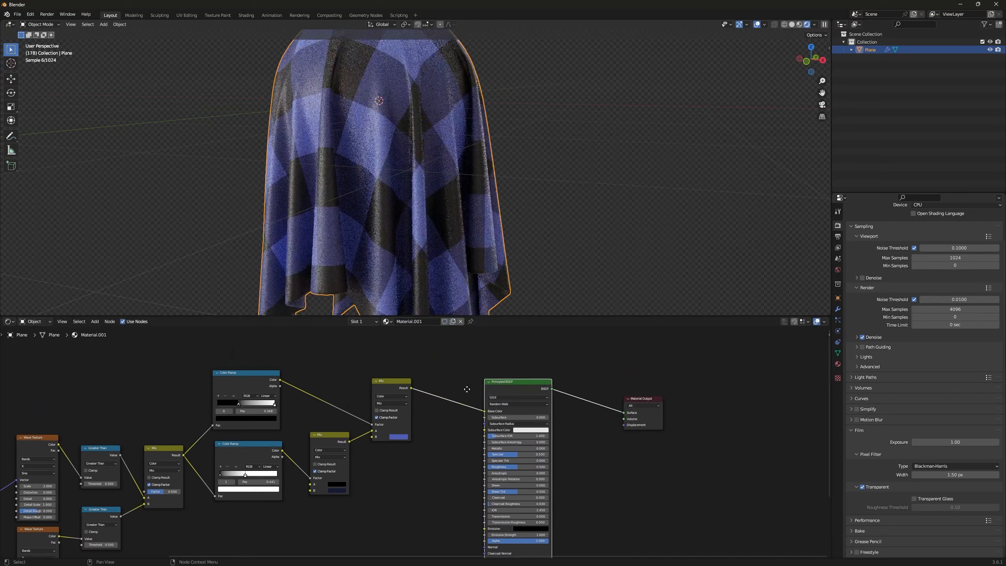
middle_drag(400, 182, 385, 169)
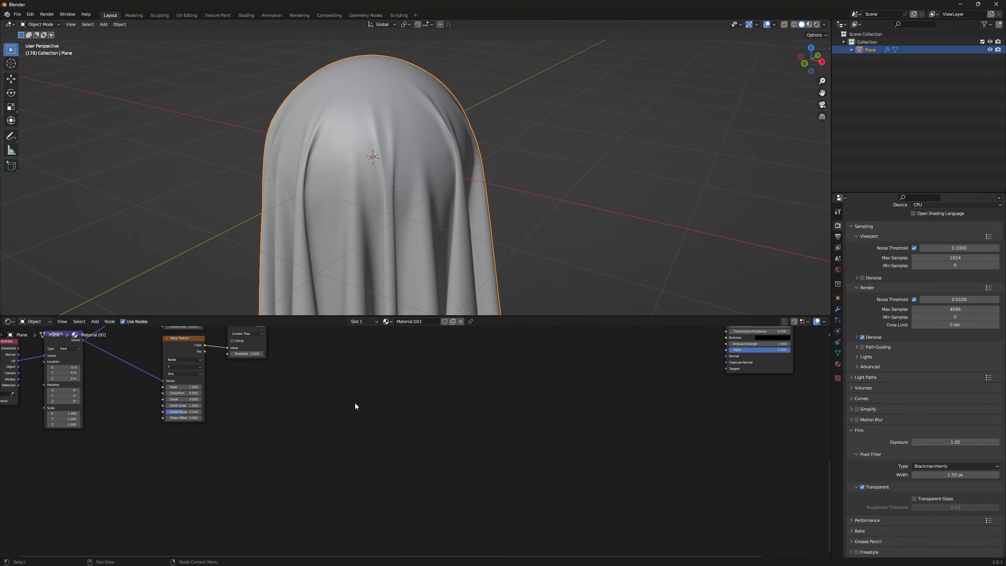
Step: Add a Wave Texture node in the free area below the existing nodes and preview it on the rendered ghost
key(shift+a)
text(wave)
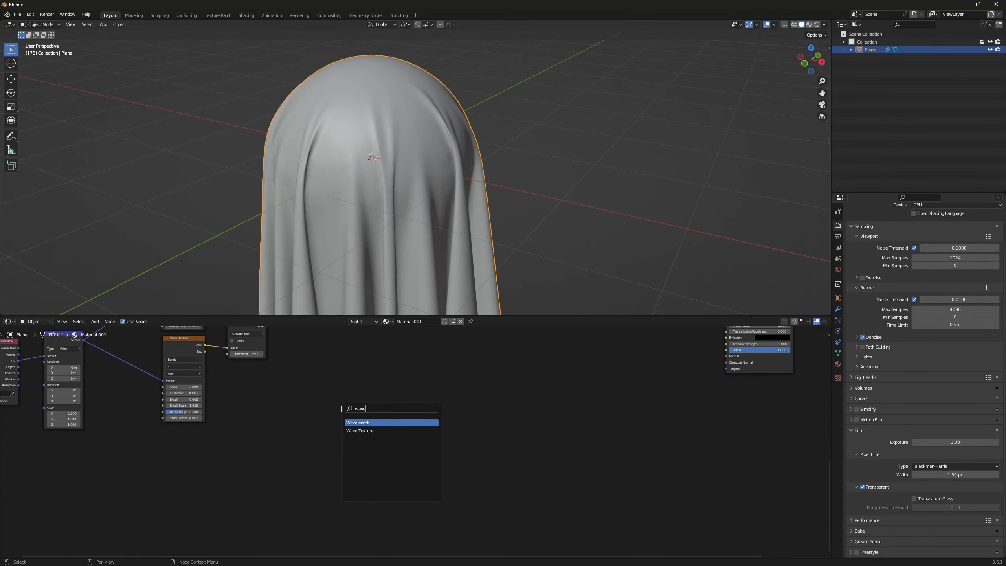
key(Down)
key(Return)
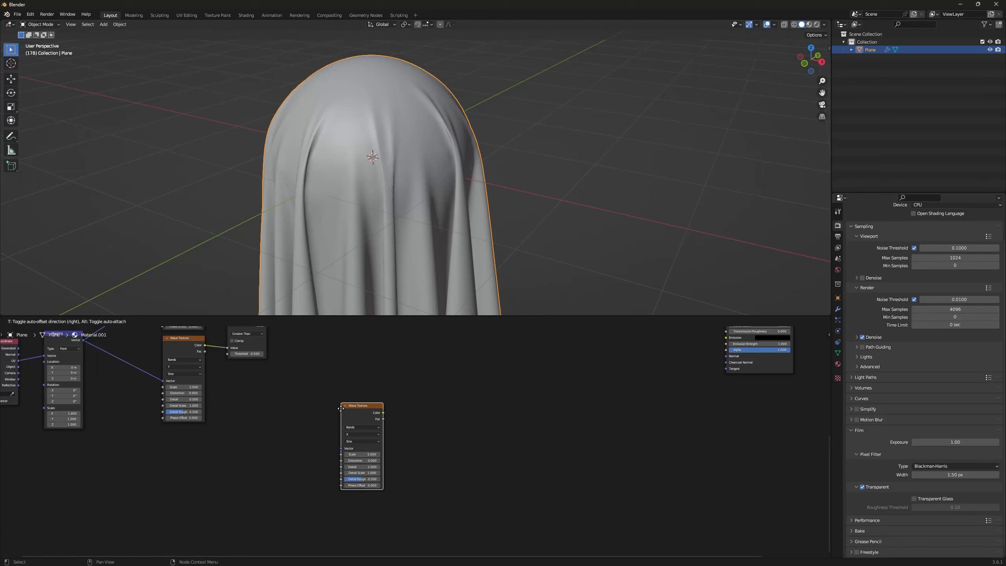
click(334, 418)
key(z)
click(499, 124)
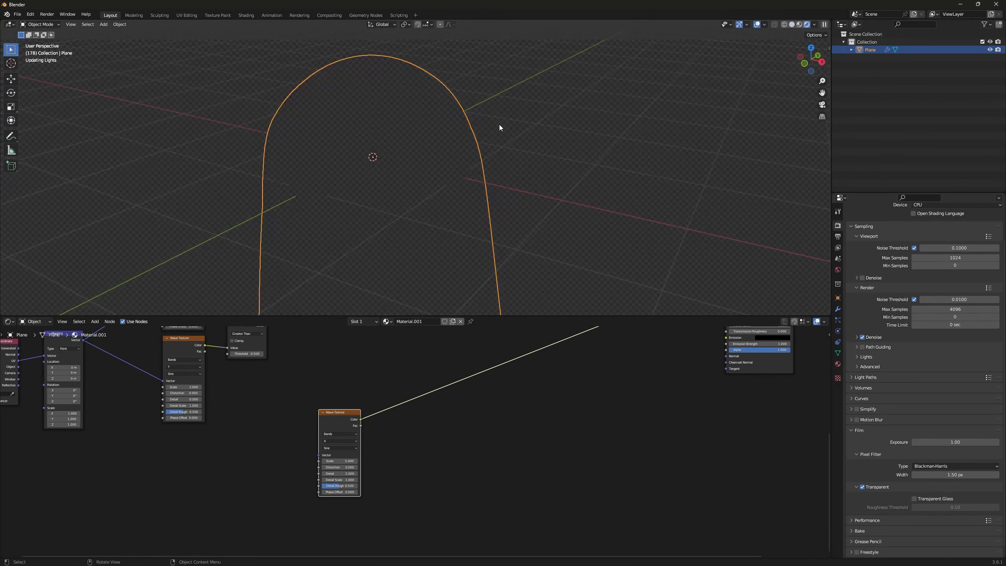
scroll(311, 400, up, 2)
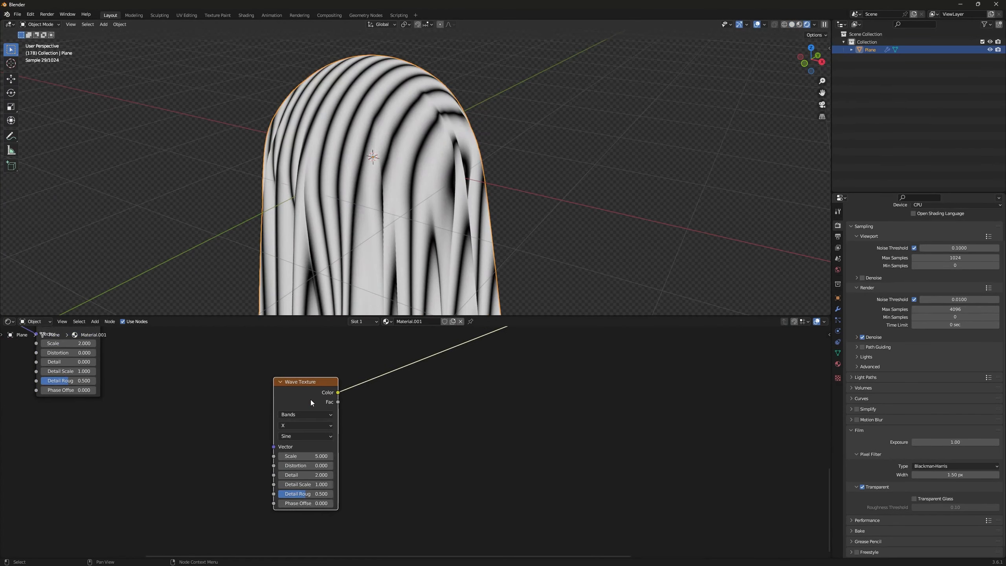
Step: Add Texture Coordinate and Mapping nodes to the new Wave Texture, driving the Mapping from the UV output
middle_drag(310, 399, 268, 380)
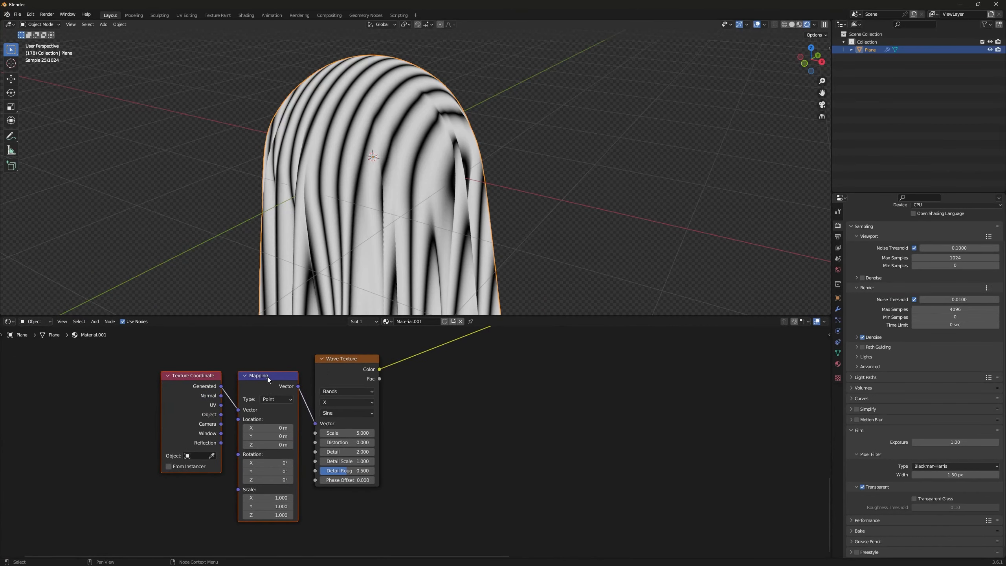
drag(238, 382, 183, 423)
scroll(230, 434, up, 2)
Step: Set the new Wave Texture's scale to 300, distortion to 7 and detail to 15
double_click(347, 433)
text(300)
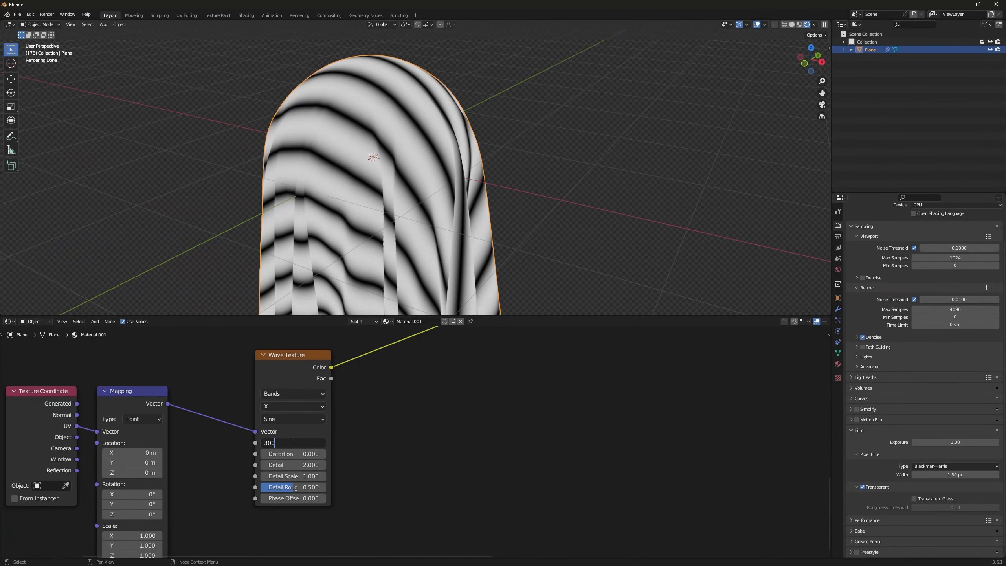
key(Return)
drag(292, 455, 297, 454)
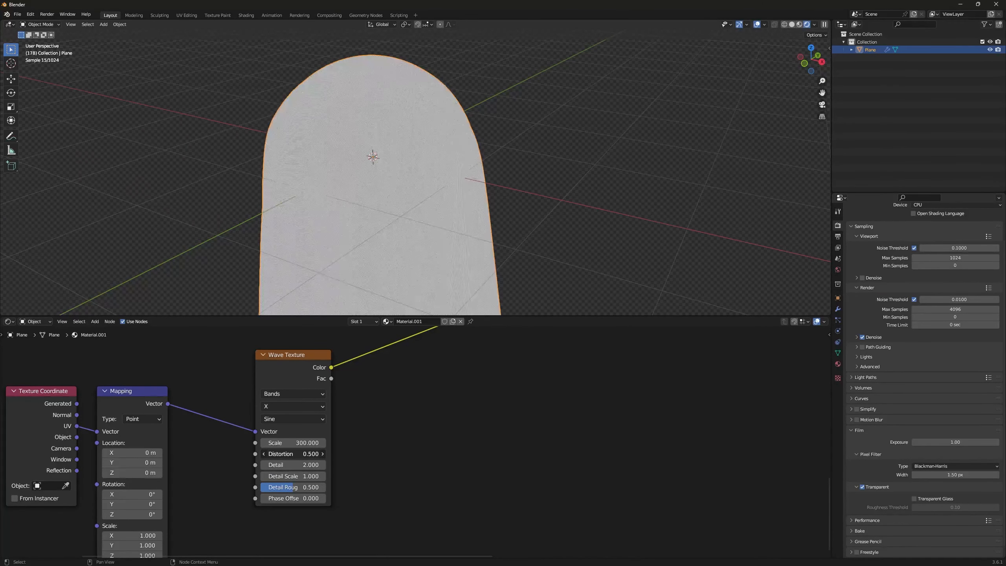
click(296, 454)
text(7)
key(Return)
click(295, 465)
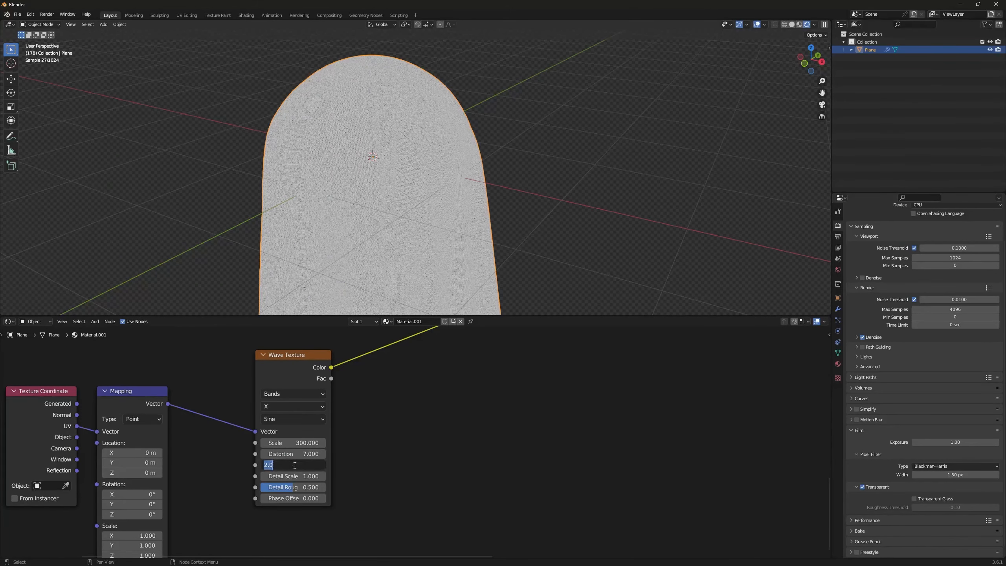
text(15)
key(Return)
scroll(404, 166, up, 8)
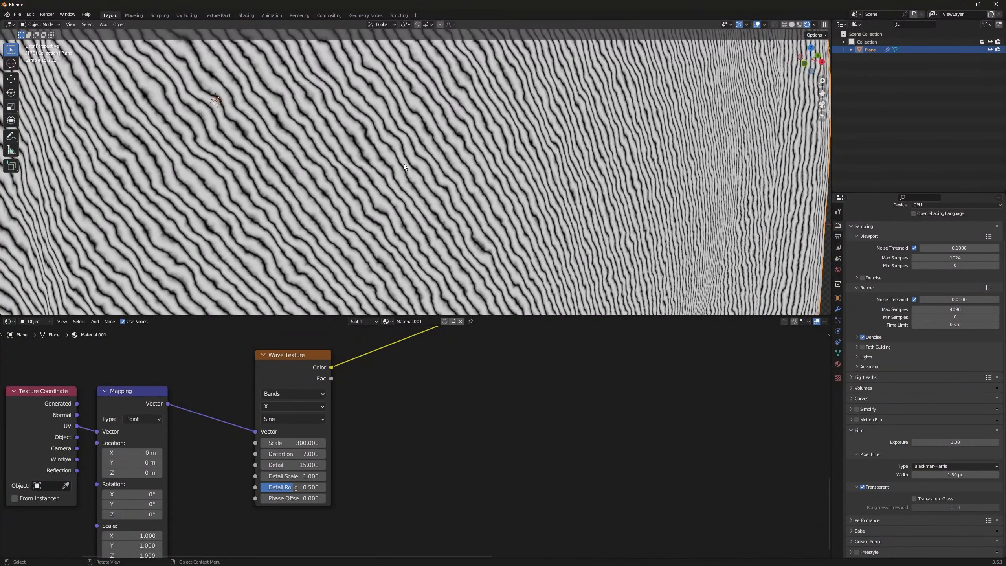
Step: Duplicate the fine Wave Texture with its Mapping link kept, and set the copy's band direction to Y
scroll(333, 377, down, 2)
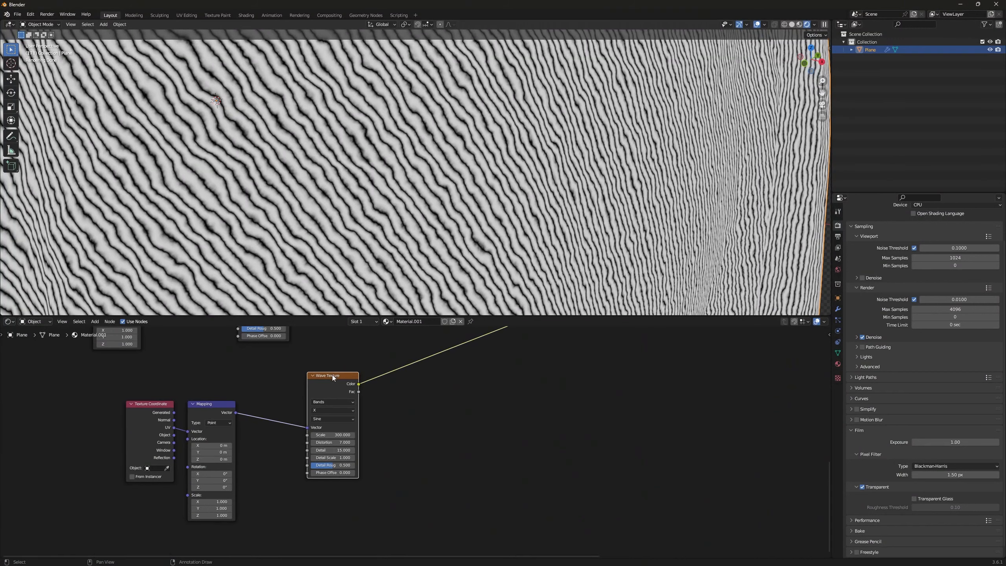
key(ctrl+shift+d)
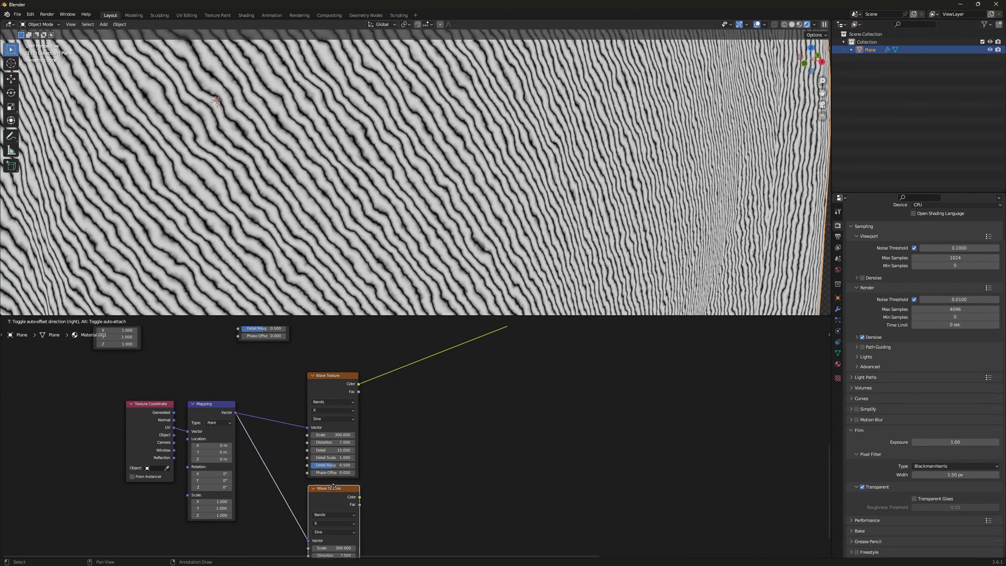
middle_drag(379, 457, 355, 393)
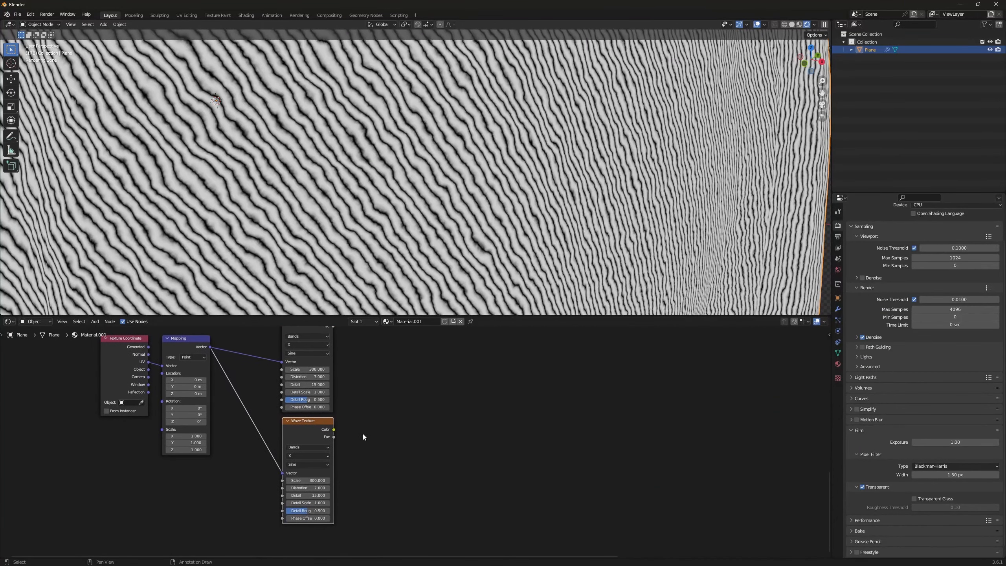
click(302, 455)
click(301, 473)
middle_drag(351, 428, 322, 481)
scroll(324, 478, up, 1)
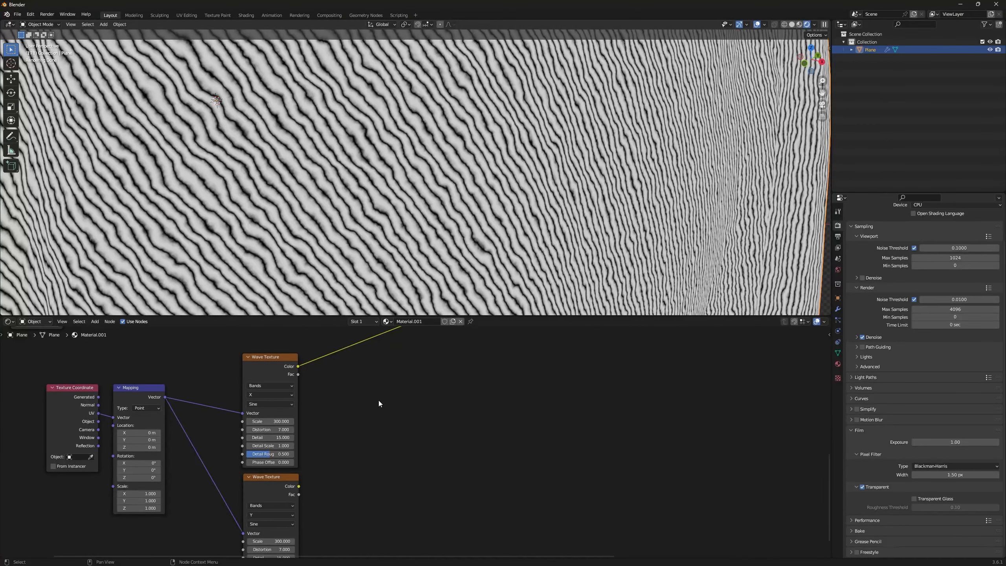
Step: Add a Mix Color node beside the two fine Wave Textures
key(shift+a)
text(mix)
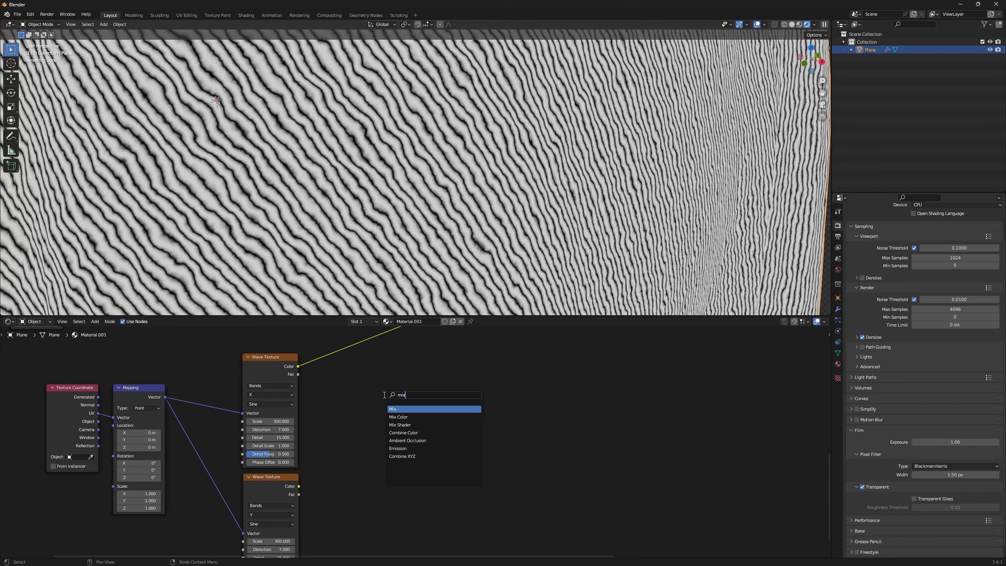
key(Return)
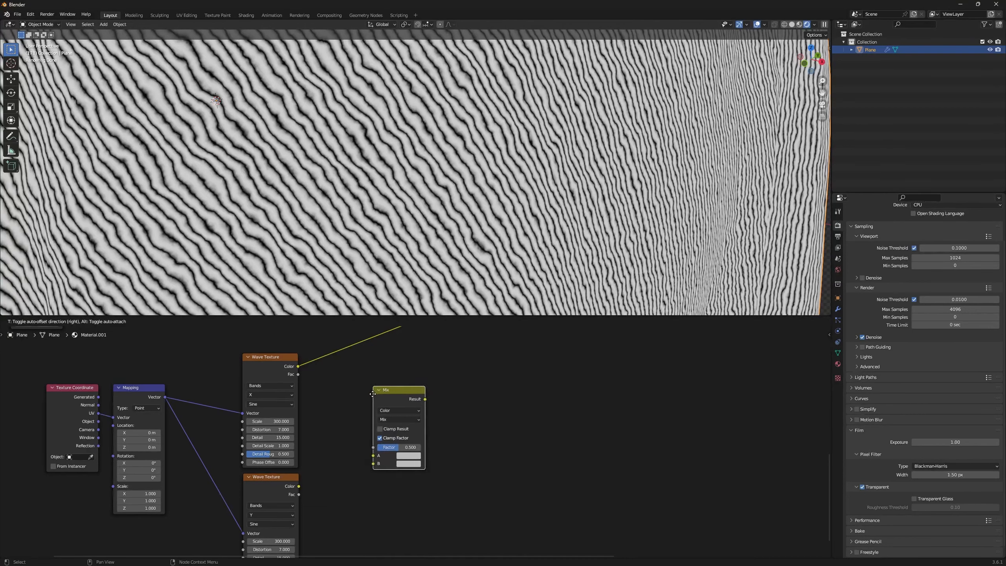
click(371, 393)
Step: Connect the X wave's color to the Mix node's A and the Y wave's color to B, and preview the result
drag(298, 366, 372, 454)
drag(299, 488, 372, 462)
middle_drag(484, 392, 458, 405)
middle_drag(458, 406, 450, 407)
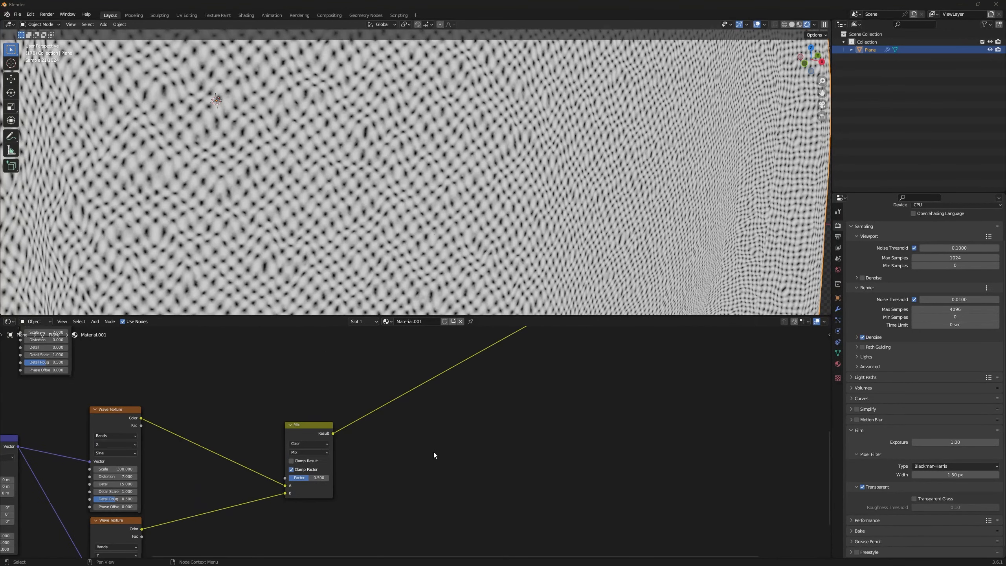
middle_drag(434, 452, 432, 455)
Step: Insert a Color Ramp after the fine-weave Mix node and sharpen its contrast, moving the black stop inward and the white stop to 0.632
key(shift+a)
click(435, 368)
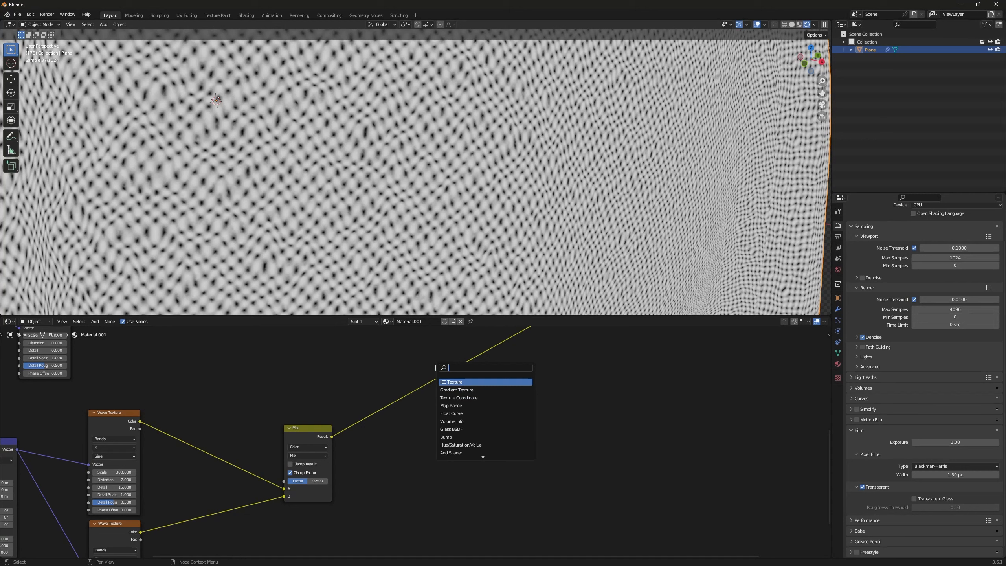
text(colo)
key(Down)
key(Return)
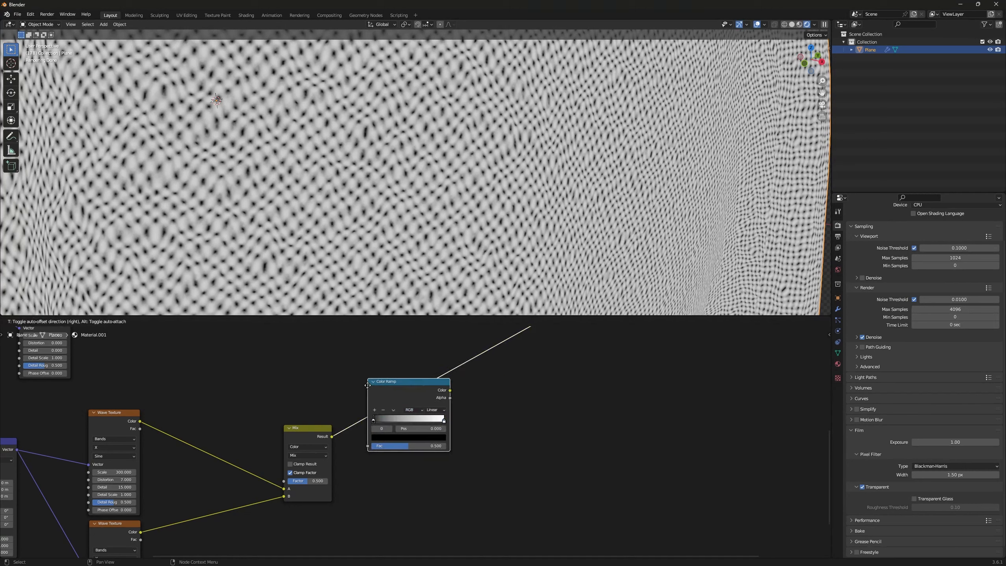
click(367, 384)
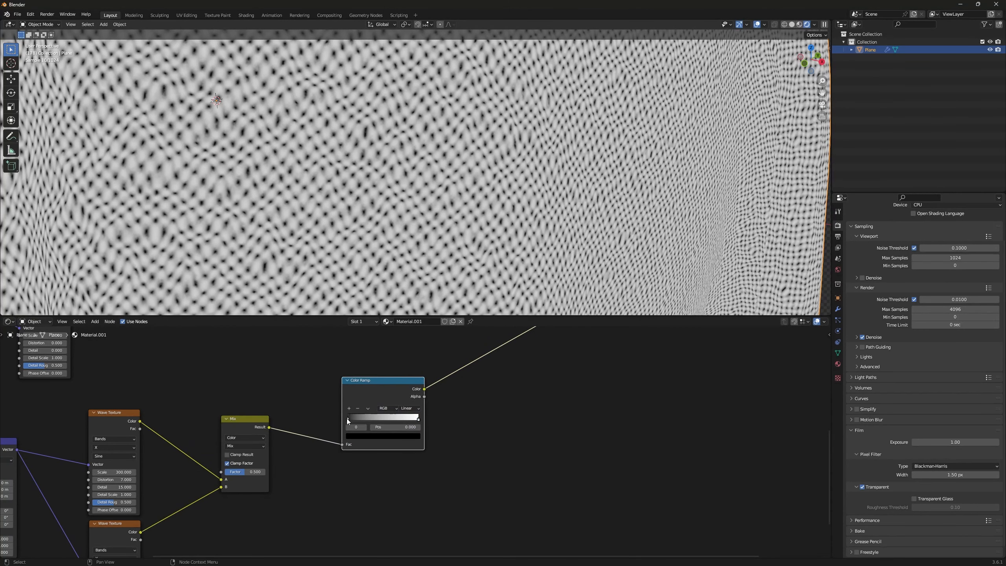
drag(348, 419, 394, 420)
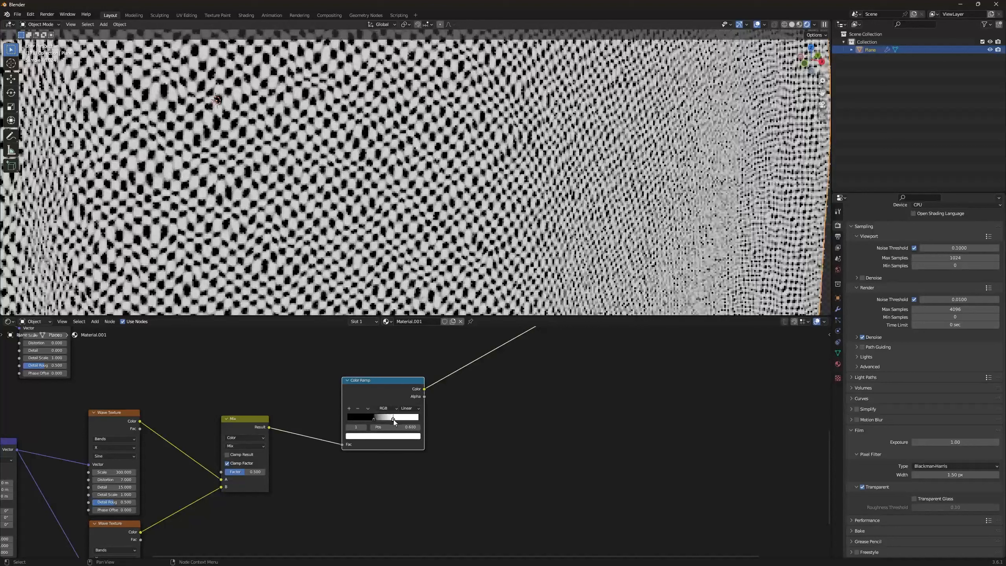
Step: Add a Bump node with the weave Color Ramp's color feeding Height, and connect its Normal output to the Principled BSDF's Normal
text(bum)
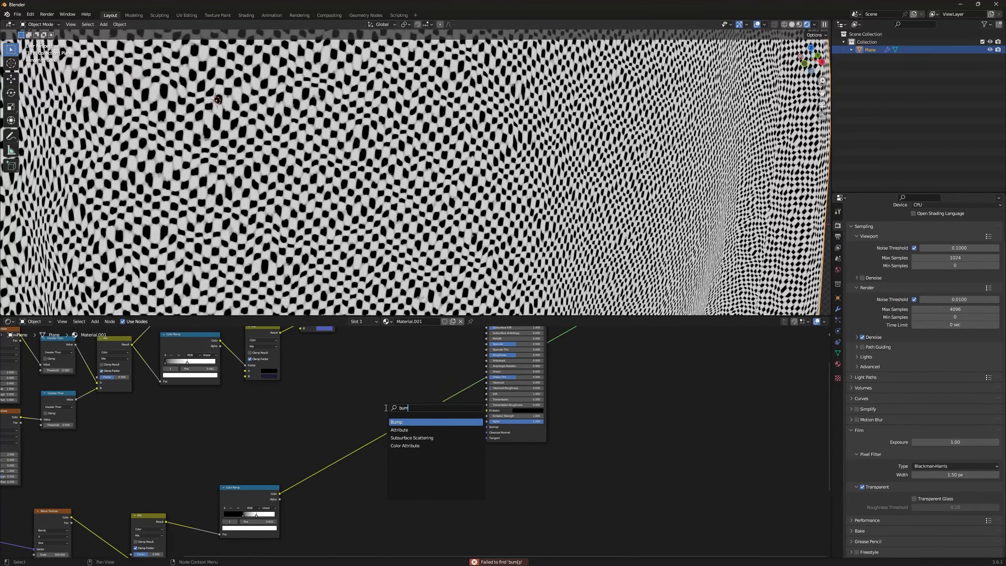
key(Return)
click(421, 423)
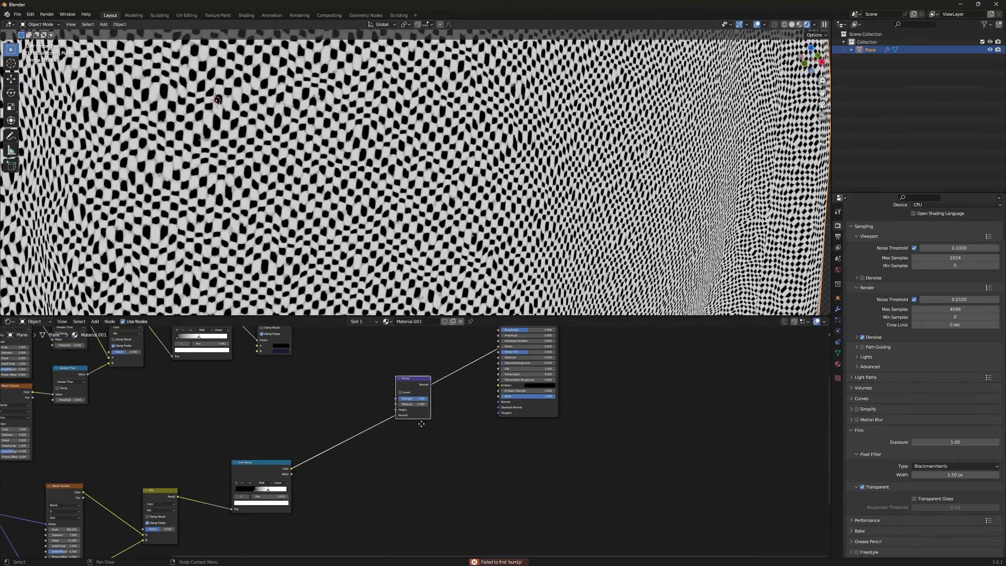
middle_drag(397, 449, 409, 418)
scroll(409, 417, up, 5)
drag(402, 359, 403, 351)
middle_drag(430, 352, 383, 434)
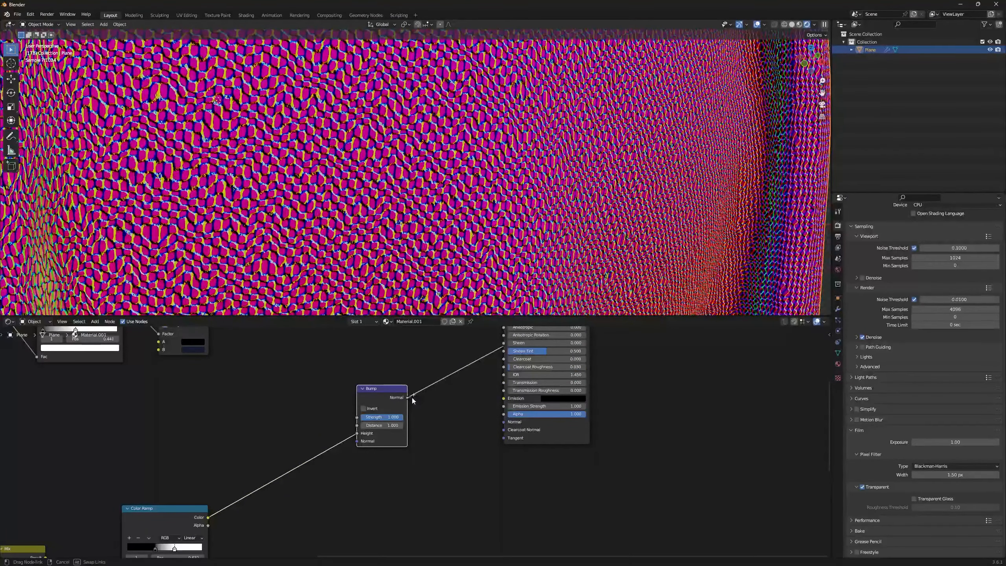
drag(412, 396, 503, 422)
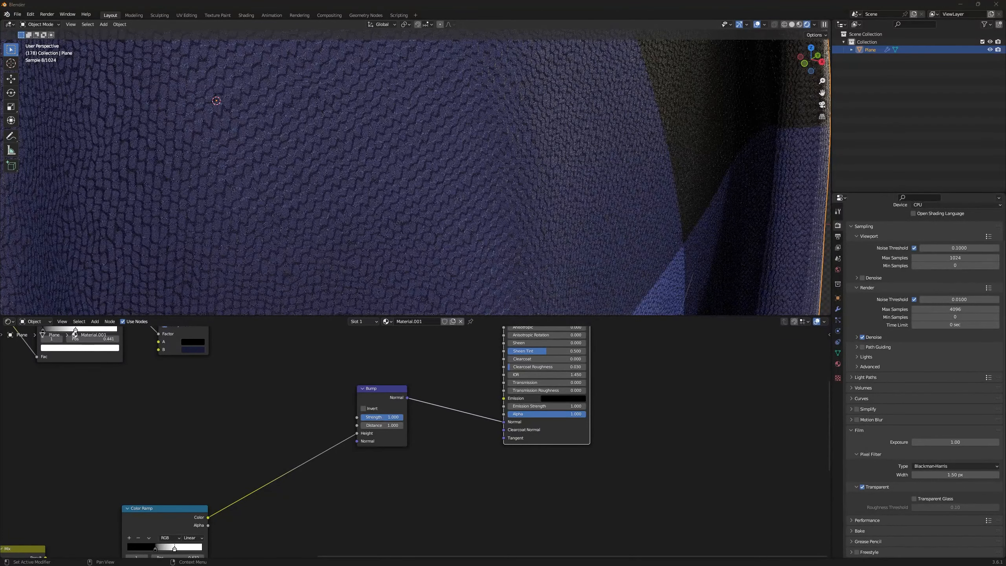
Step: Set the Bump node's strength to 0.1 and move the node down level with the Color Ramp
click(383, 419)
text(0.1)
key(Return)
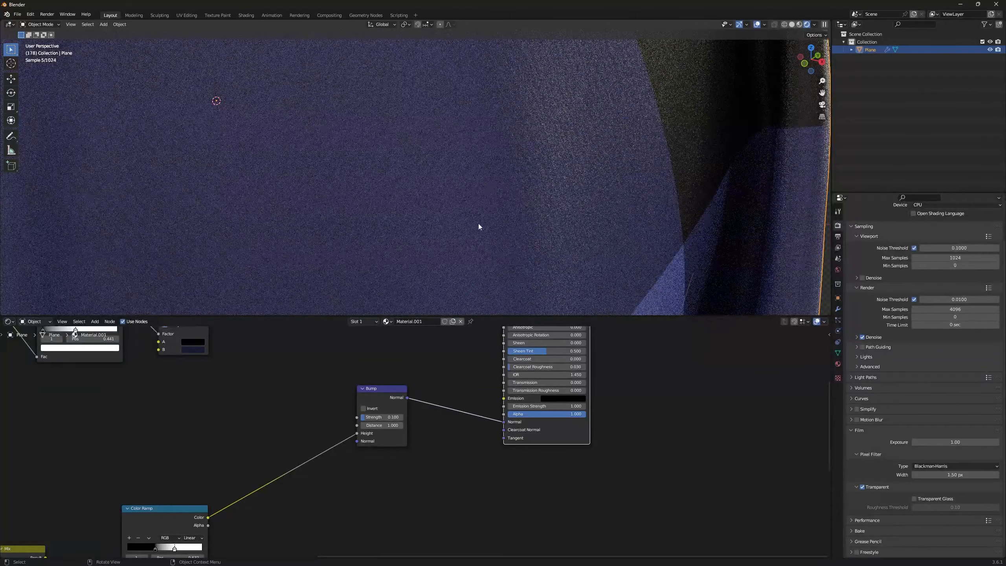
drag(380, 389, 377, 467)
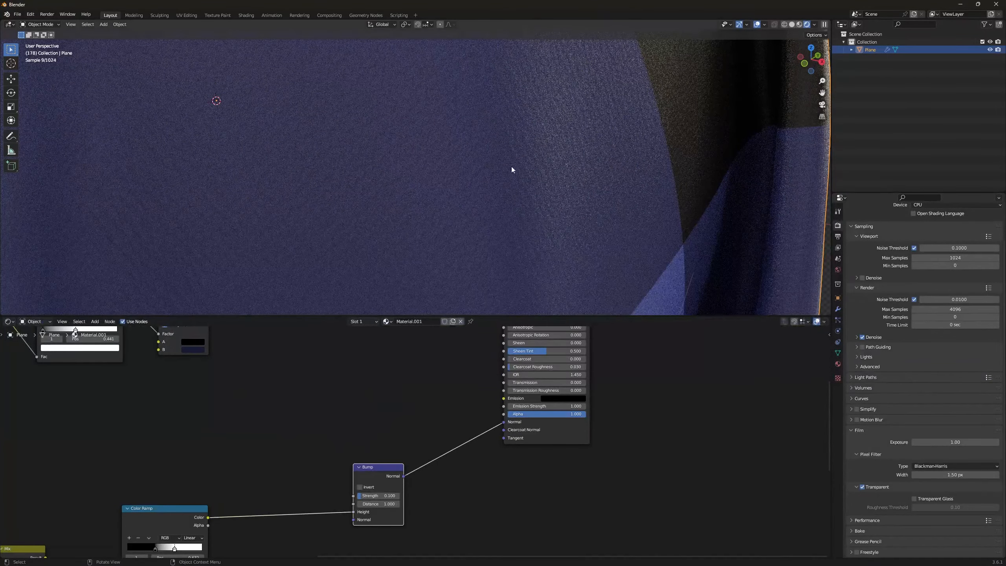
middle_drag(511, 167, 481, 164)
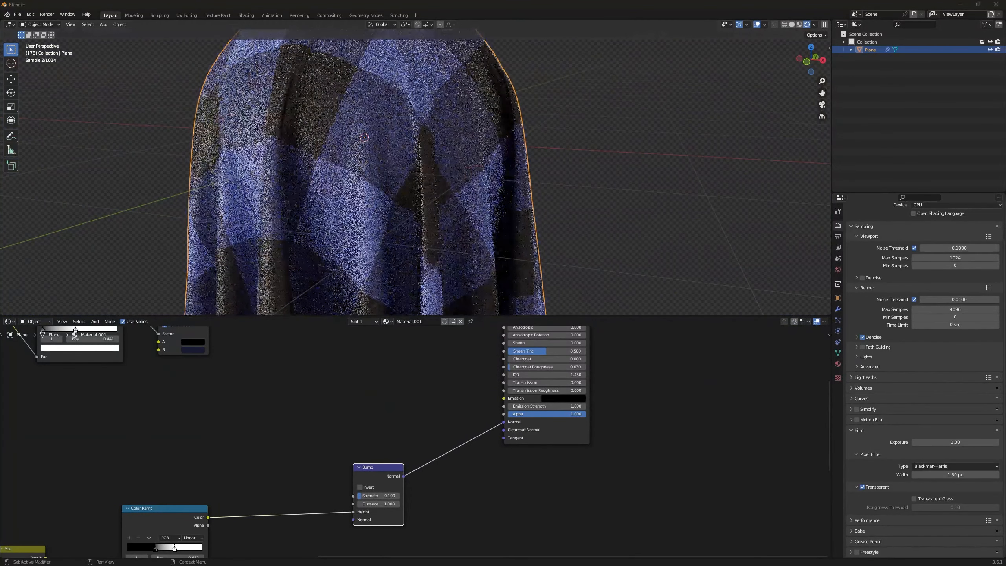
Step: Duplicate the weave Color Ramp with its Mix input kept, place the copy above the original, and preview its output
middle_drag(284, 443, 368, 472)
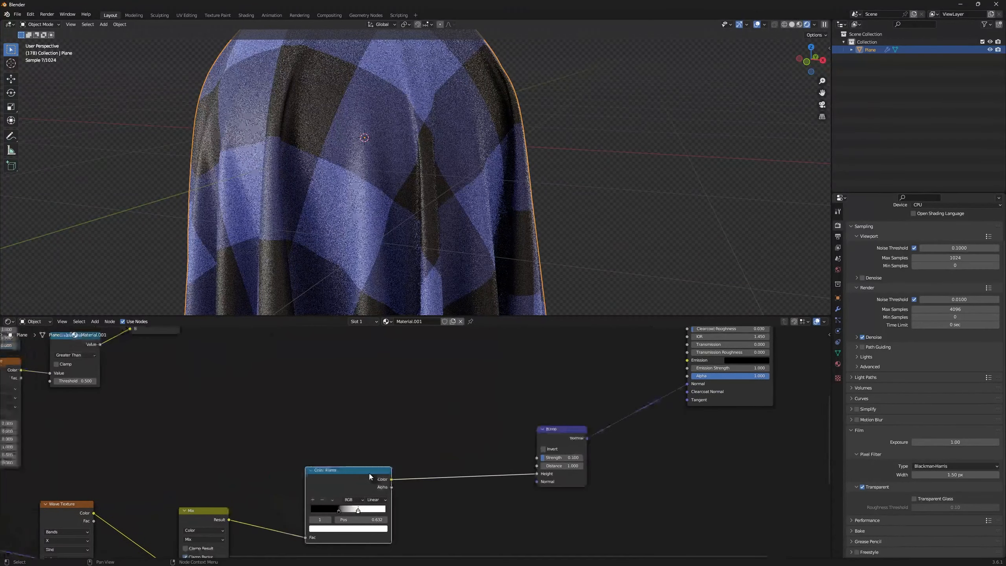
key(ctrl+shift+d)
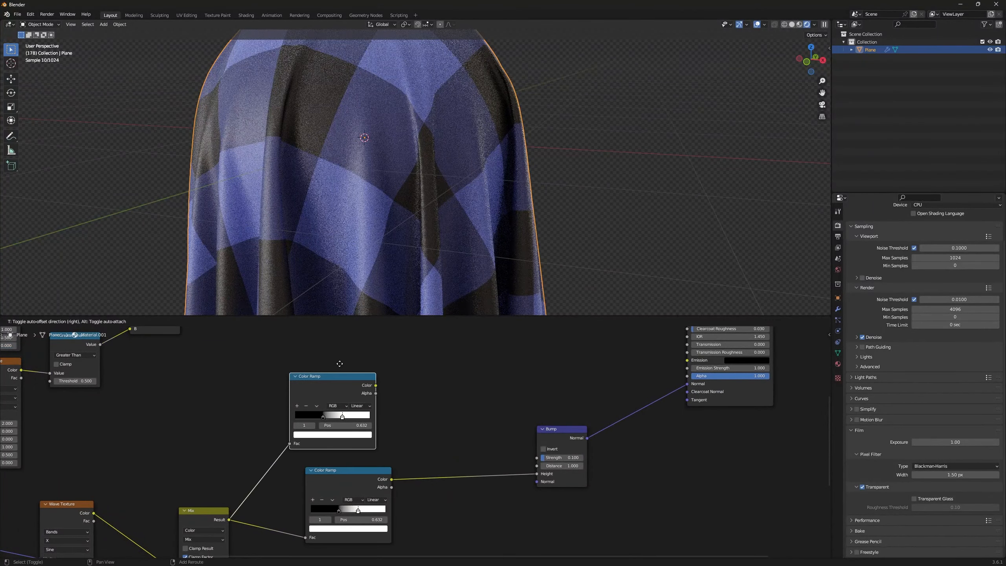
click(349, 355)
ctrl+shift+click(357, 373)
scroll(372, 162, up, 3)
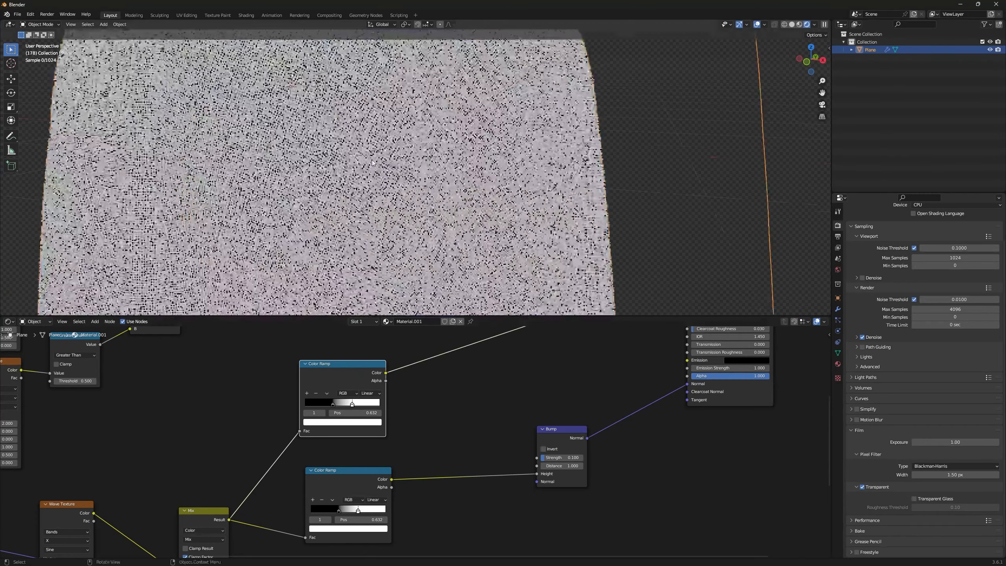
scroll(372, 163, up, 3)
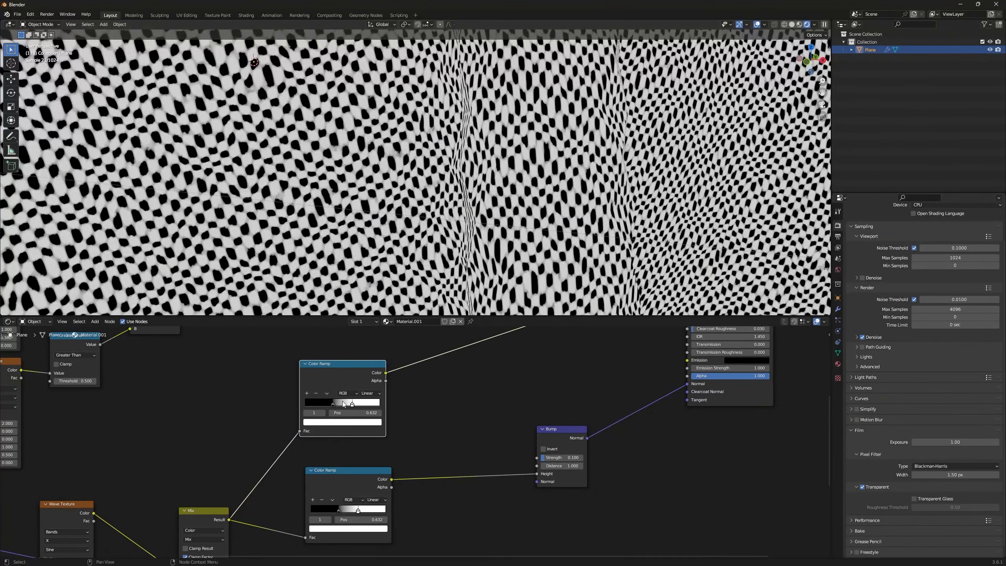
Step: Soften the duplicated Color Ramp by moving the black stop close to the start and lightening its color to light grey
drag(332, 401, 313, 407)
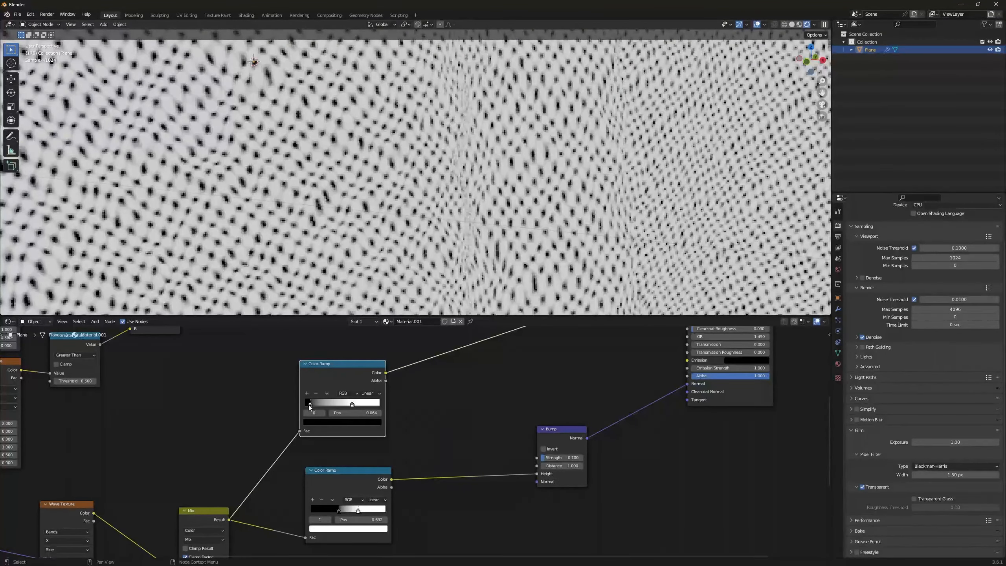
click(308, 422)
scroll(308, 422, up, 6)
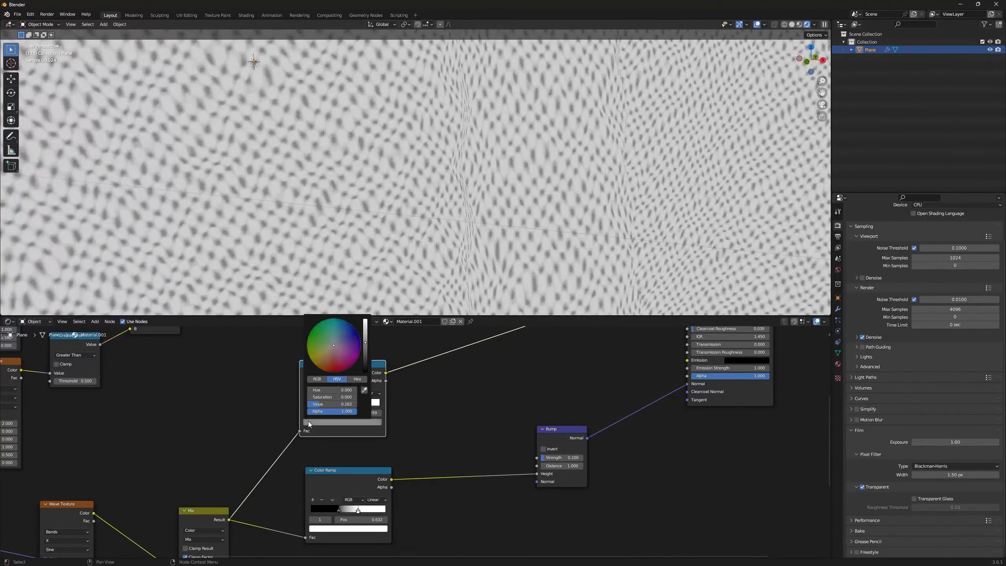
scroll(308, 422, up, 7)
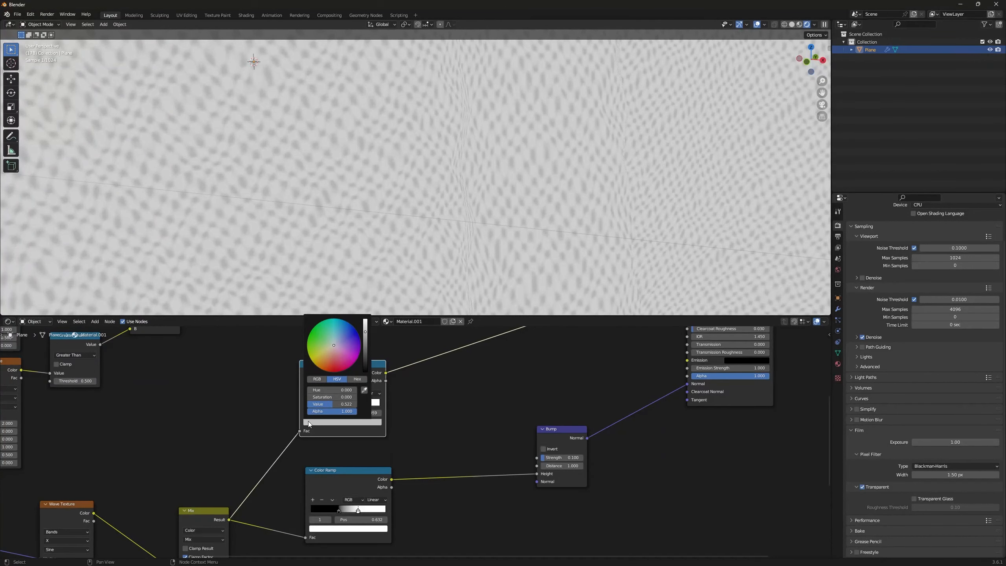
scroll(308, 422, down, 1)
scroll(308, 421, up, 1)
scroll(538, 414, down, 3)
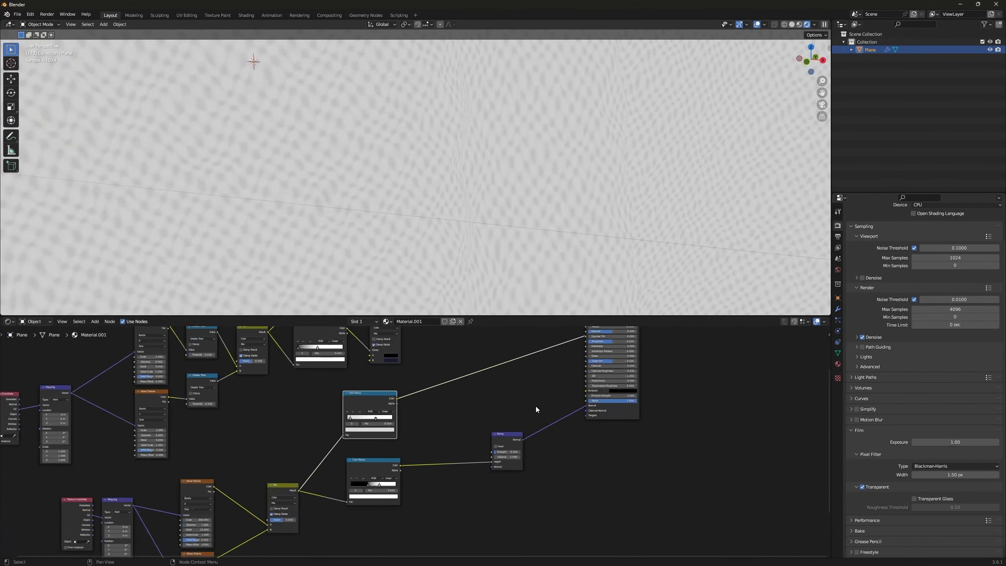
Step: Connect the duplicated Color Ramp's color to the Principled BSDF's Roughness and preview the full shader on the cloth
middle_drag(433, 390, 322, 462)
scroll(322, 462, up, 3)
drag(278, 478, 529, 392)
middle_drag(514, 377, 425, 455)
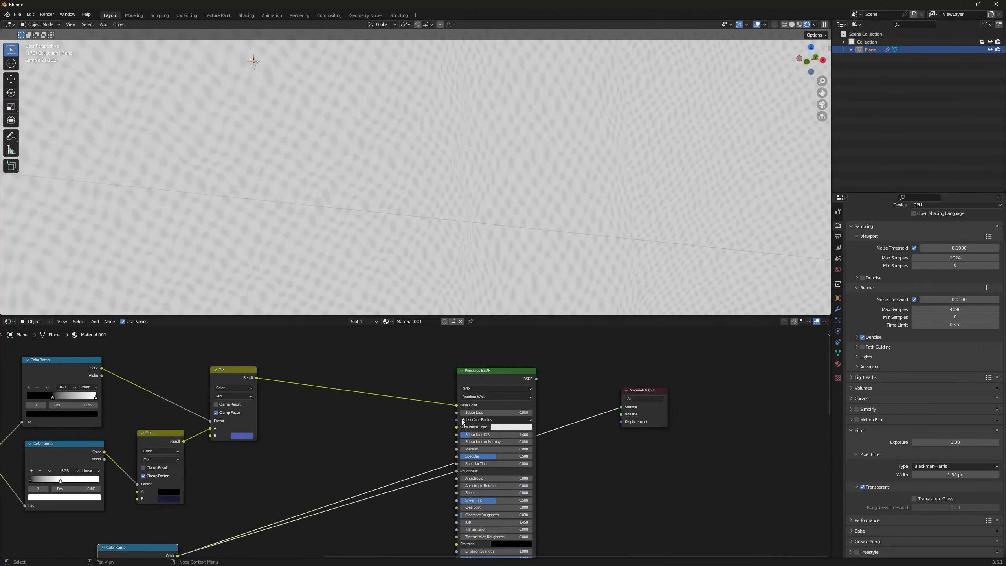
click(488, 371)
scroll(439, 179, down, 10)
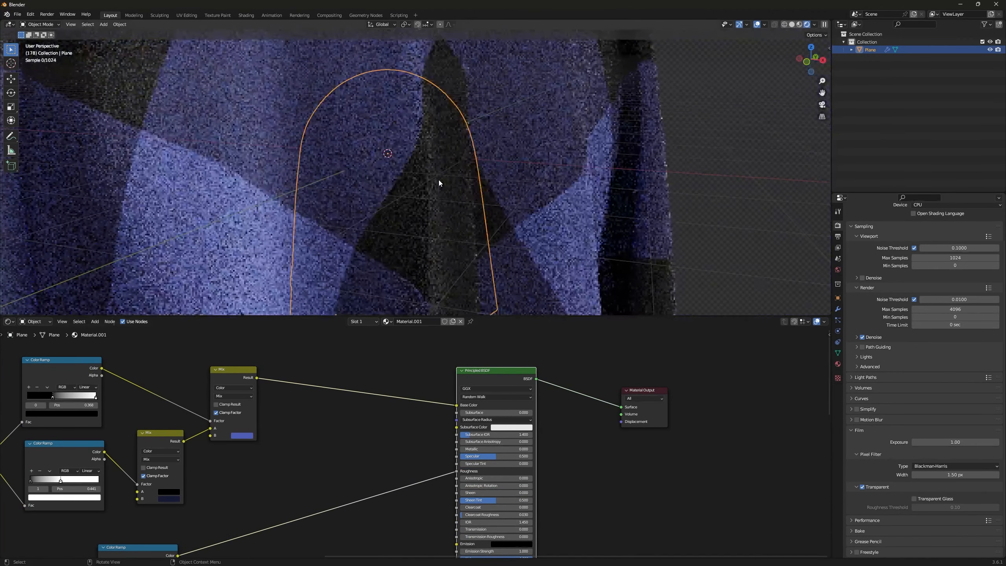
ctrl+middle_drag(433, 174, 429, 170)
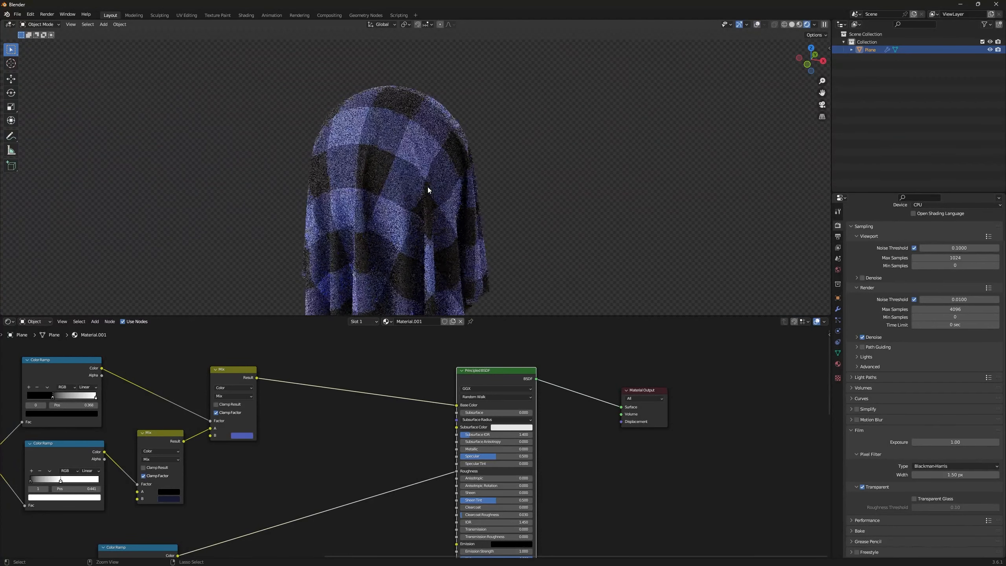
Step: Set the Principled BSDF's Sheen and Sheen Tint to 1.000 and inspect the cloth from another angle
middle_drag(396, 380, 369, 370)
middle_drag(403, 504, 337, 461)
scroll(372, 483, up, 5)
drag(373, 440, 468, 451)
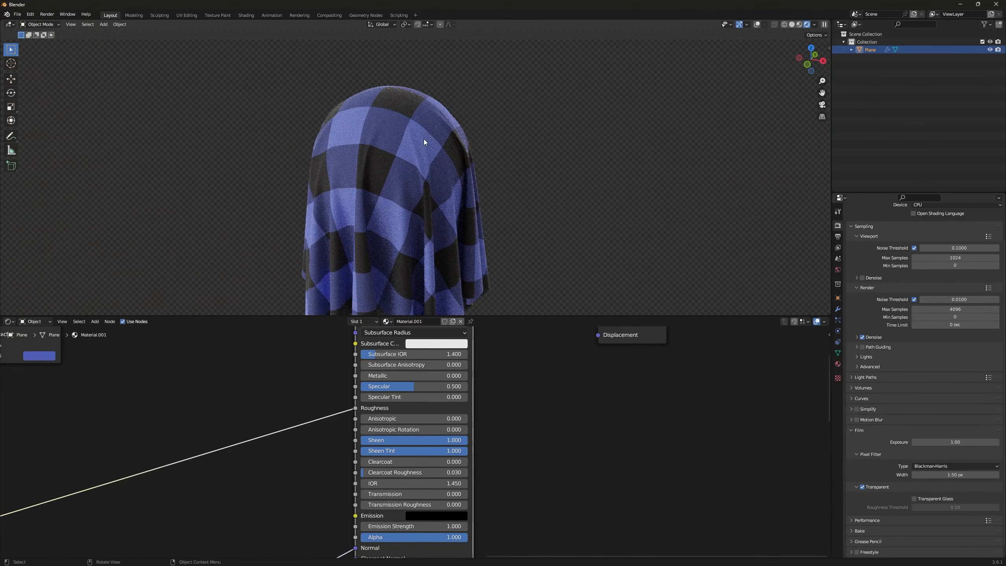
middle_drag(390, 95, 369, 236)
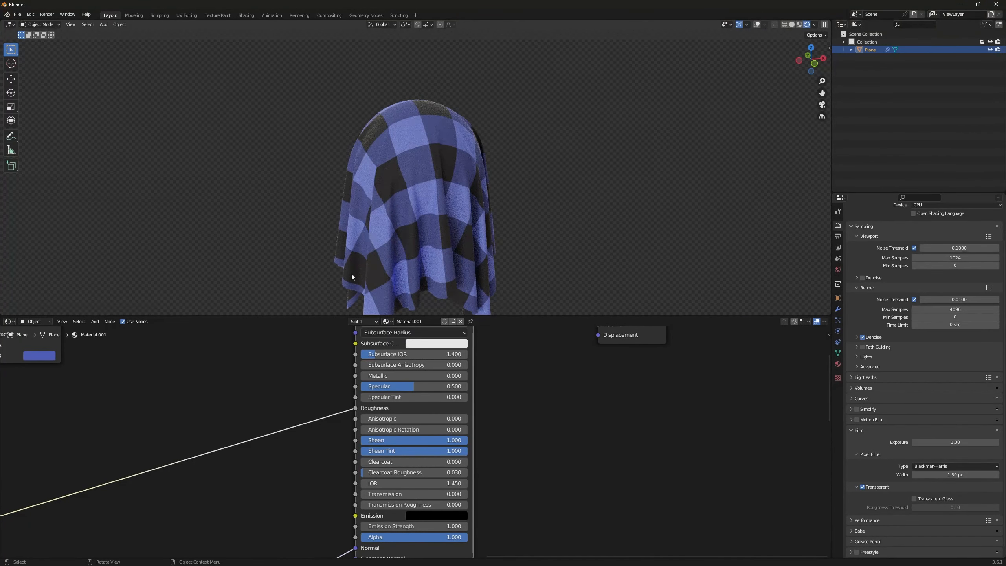
Step: Change color B of the Mix node fed by the 0.441 Color Ramp from dark blue to dark red
scroll(309, 380, down, 6)
middle_drag(217, 336, 518, 342)
scroll(455, 478, up, 6)
middle_drag(476, 487, 440, 441)
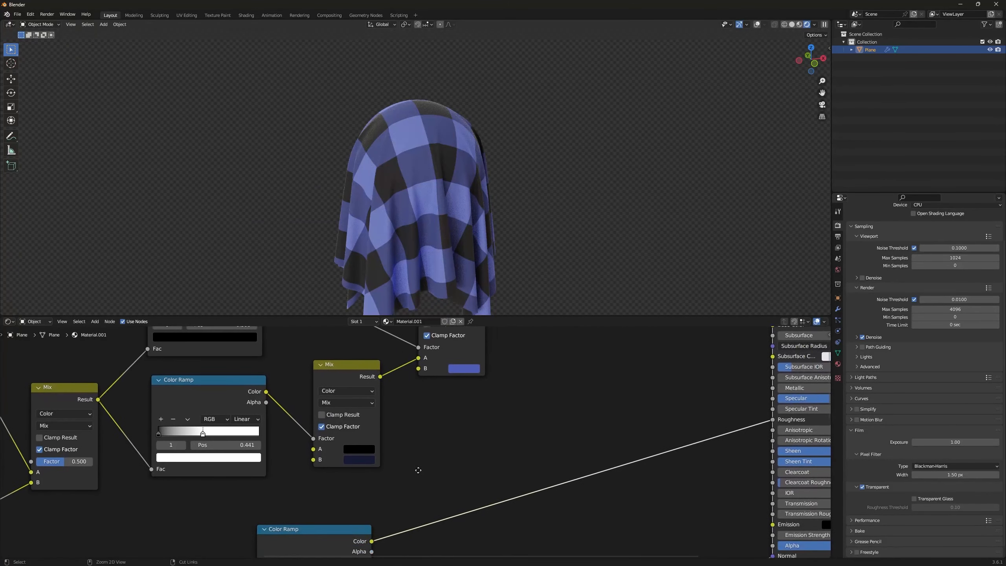
scroll(448, 445, up, 2)
click(321, 460)
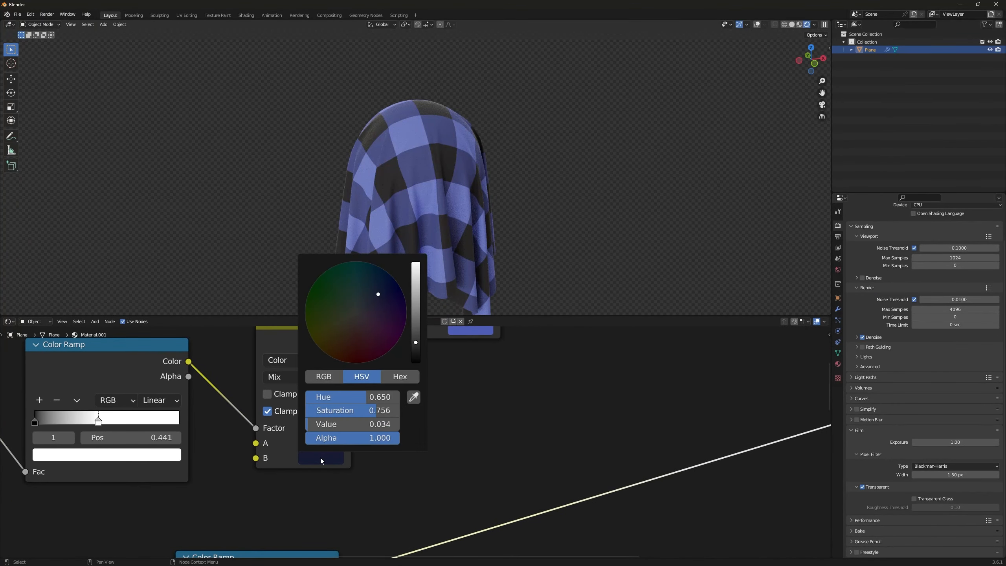
click(320, 461)
click(355, 351)
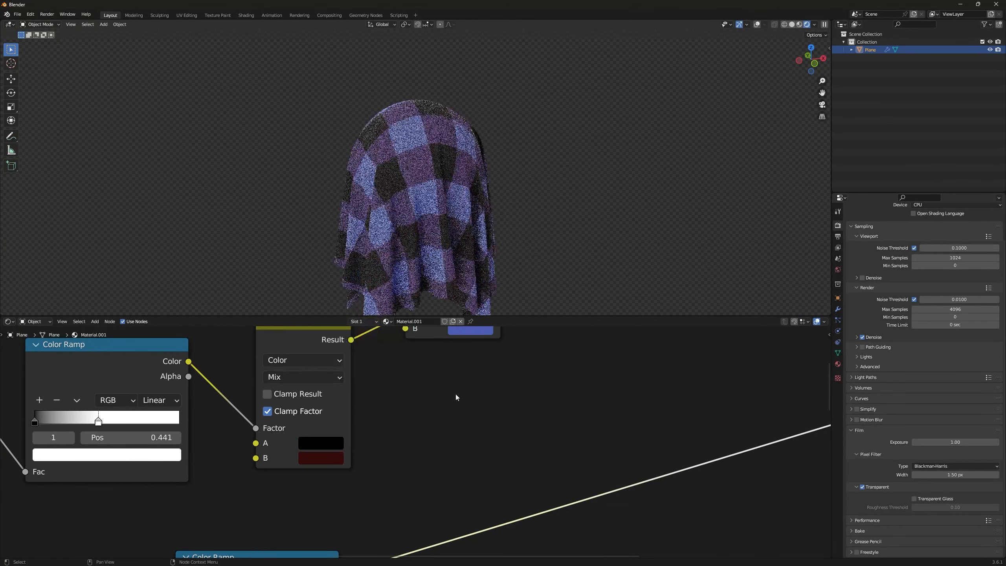
Step: Set the final Mix node's color B to red with hue 0.005, saturation 0.931 and value 0.625, and inspect the cloth
middle_drag(450, 393, 419, 426)
click(428, 400)
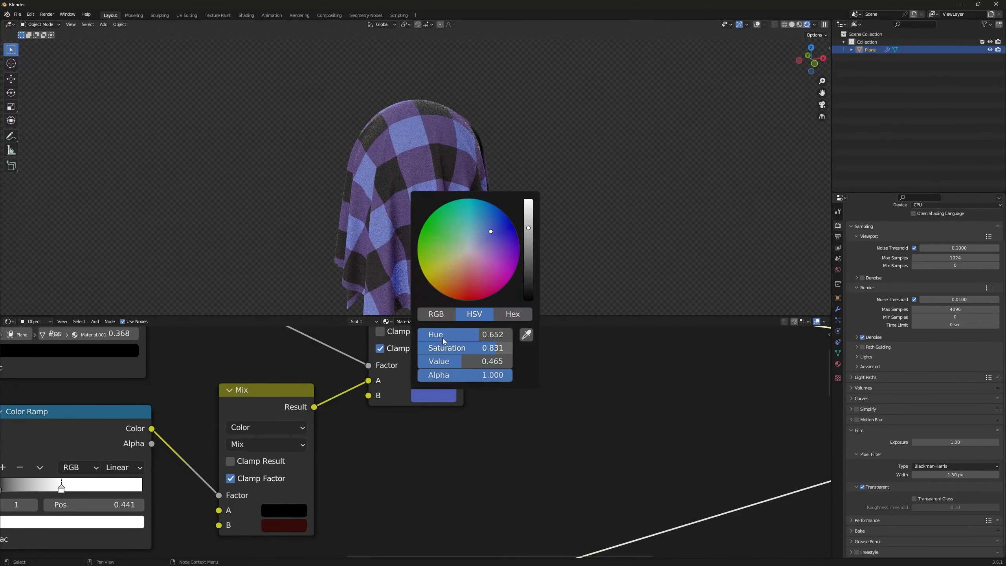
click(465, 286)
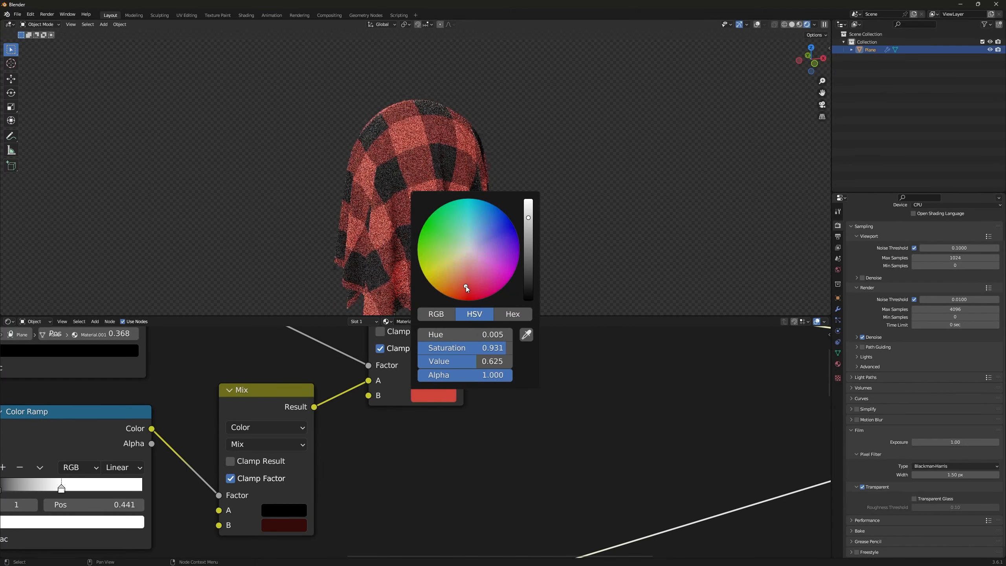
middle_drag(397, 203, 484, 187)
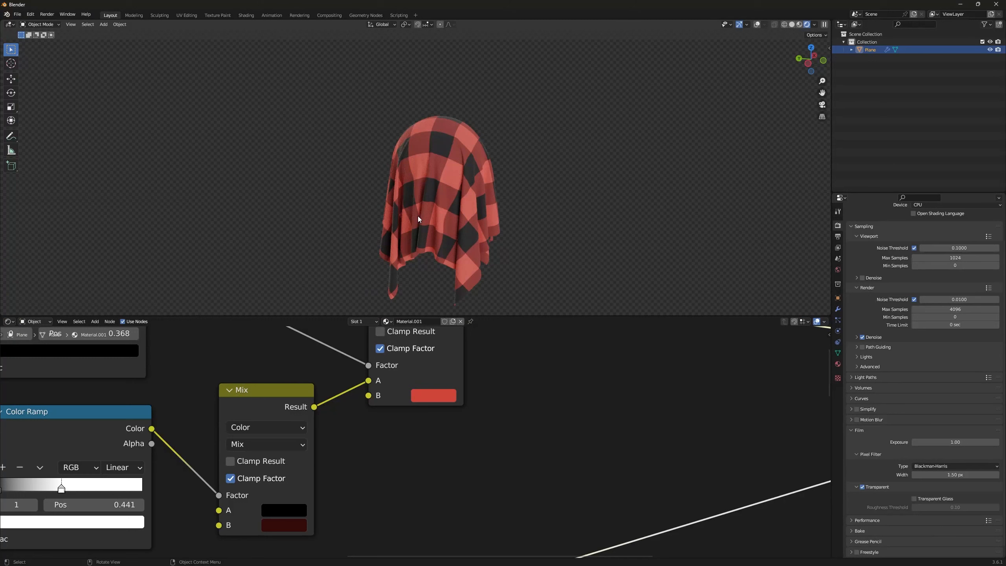